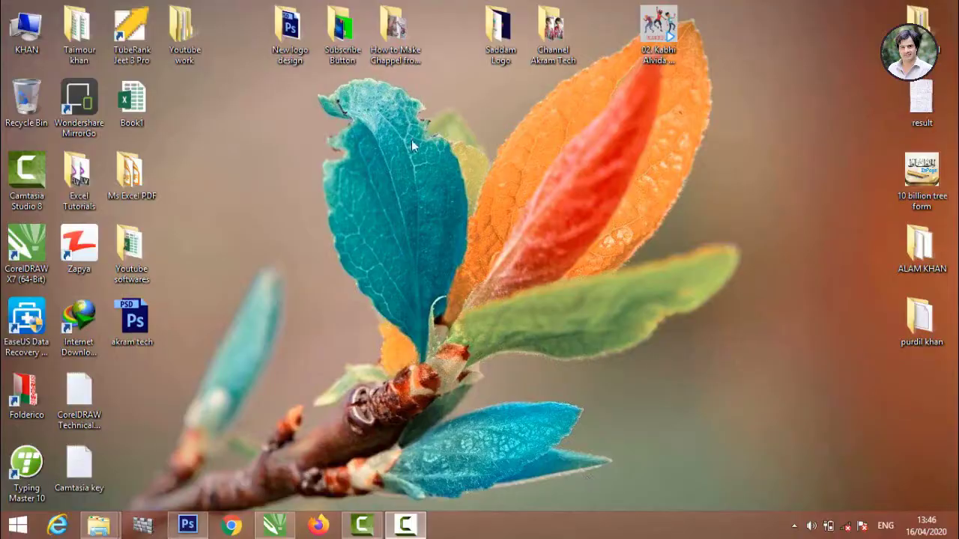
# Refresh the Windows desktop from its right-click menu.
pyautogui.rightClick(326, 161)
pyautogui.click(366, 208)
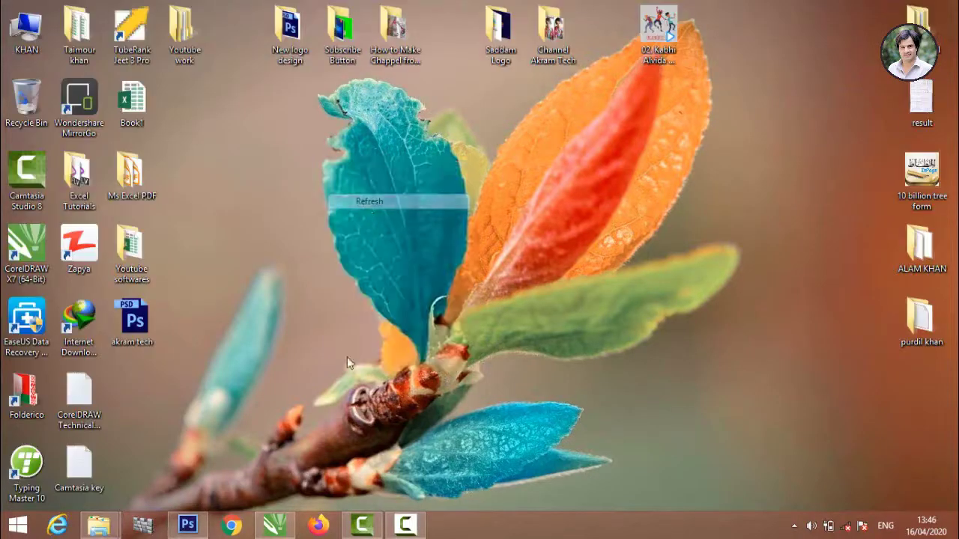
# Draw a large circle on the new CorelDRAW page with the Ellipse tool.
pyautogui.click(274, 524)
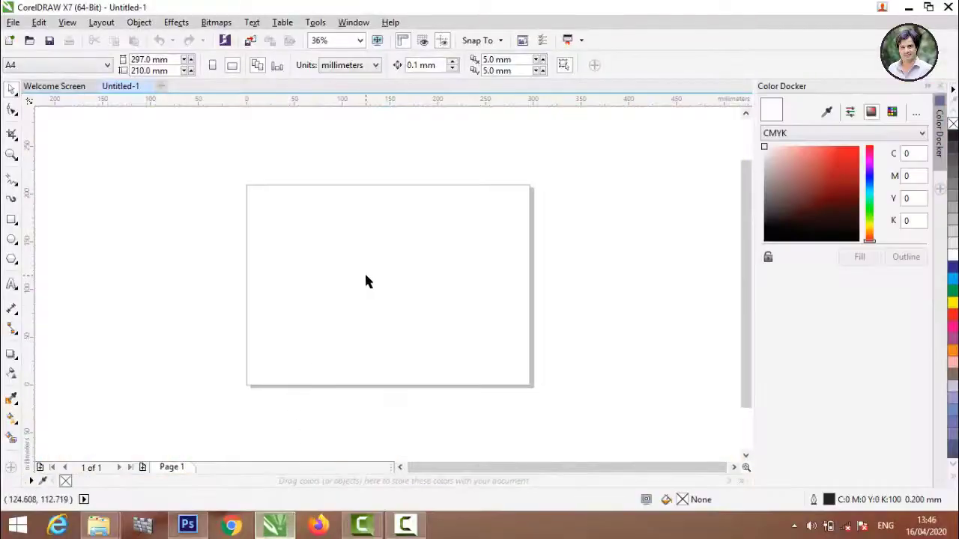
pyautogui.scroll(3, 364, 277)
pyautogui.scroll(-1, 215, 270)
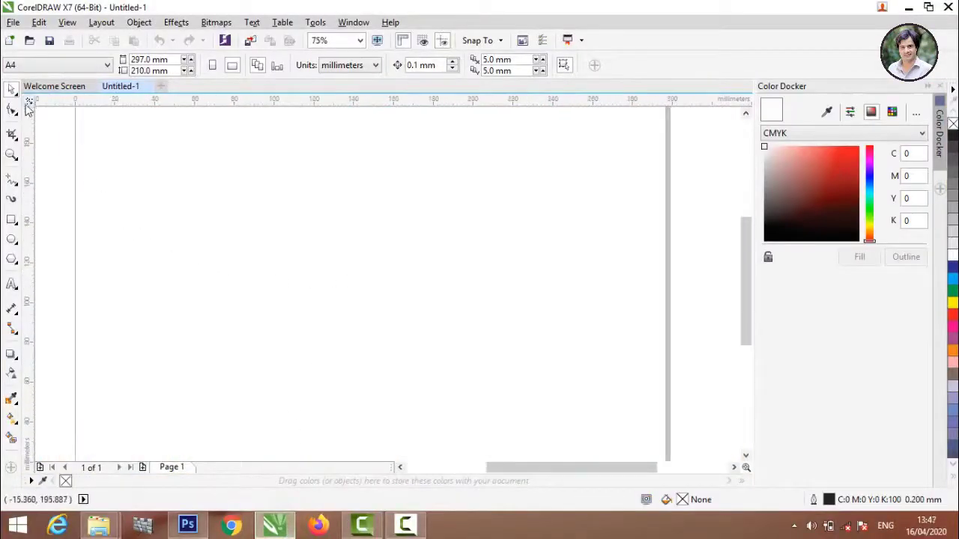
pyautogui.click(12, 240)
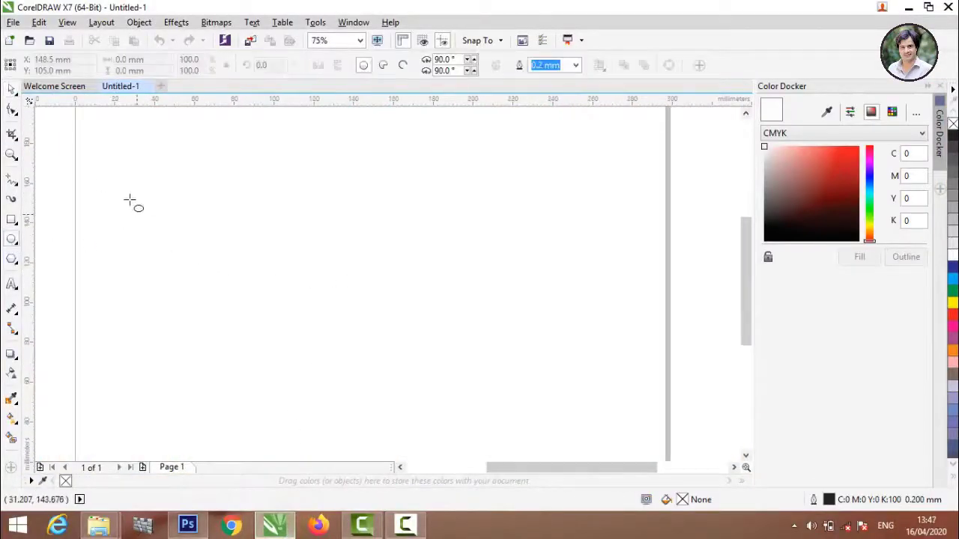
pyautogui.moveTo(123, 168)
pyautogui.mouseDown()
pyautogui.moveTo(315, 361)
pyautogui.moveTo(400, 387)
pyautogui.mouseUp()
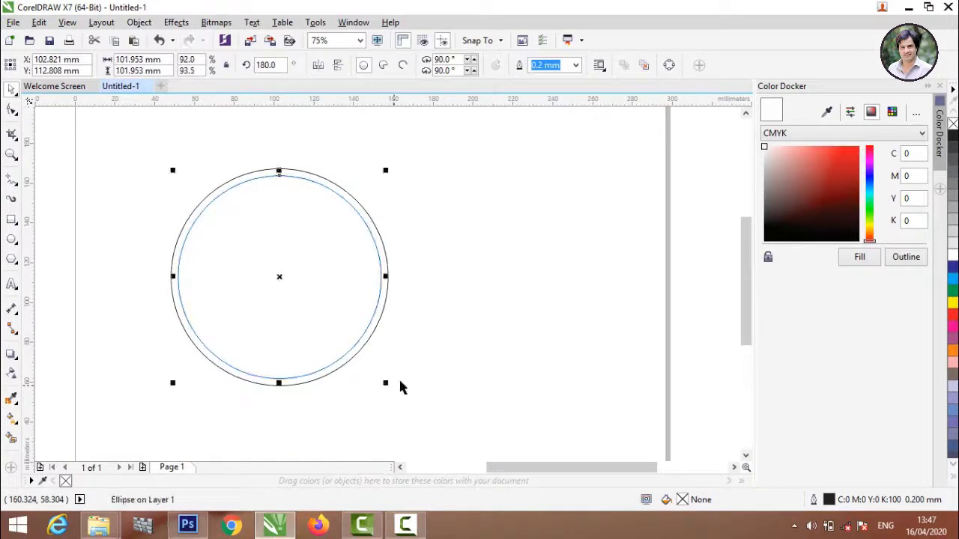
pyautogui.click(471, 332)
# Drop a slightly smaller concentric copy of the circle.
pyautogui.click(261, 281)
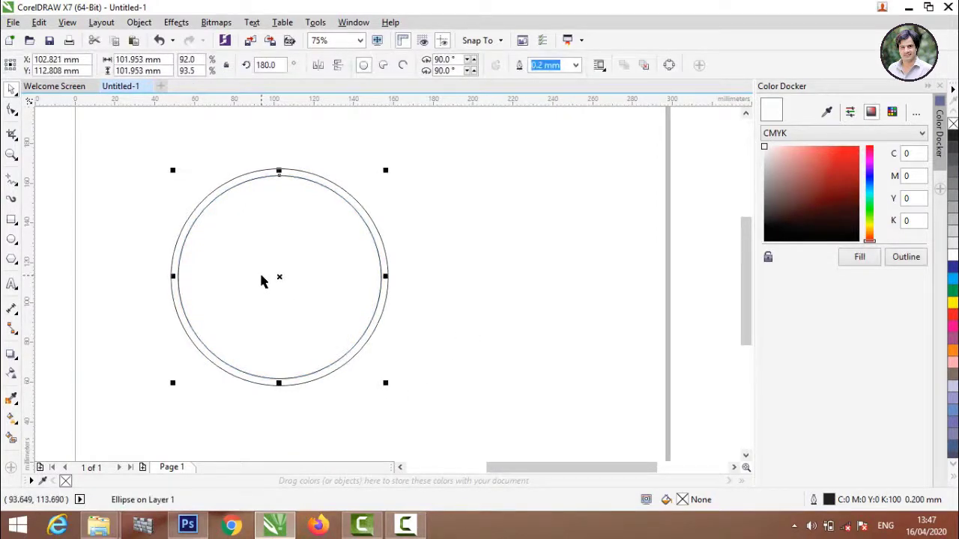
pyautogui.moveTo(385, 382); pyautogui.dragTo(380, 373)
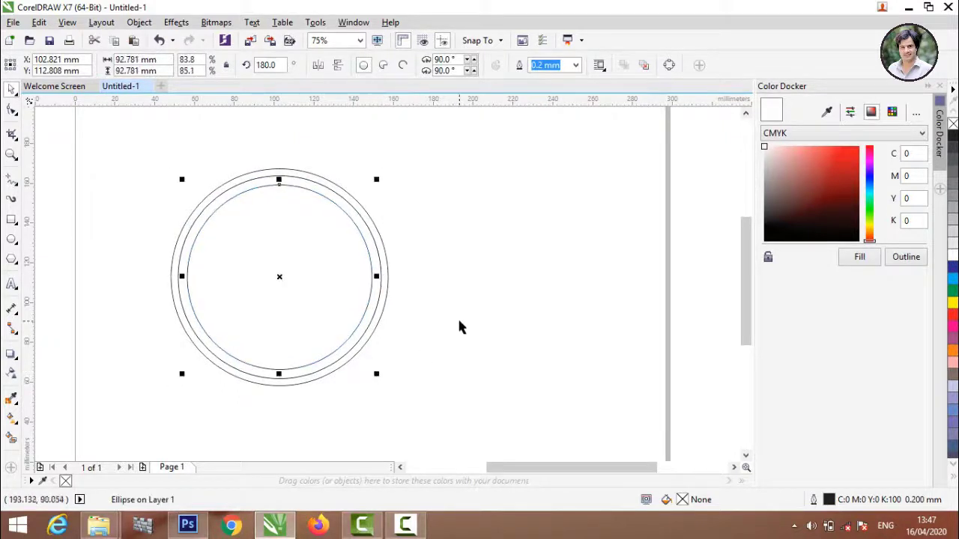
pyautogui.click(469, 327)
pyautogui.scroll(2, 274, 255)
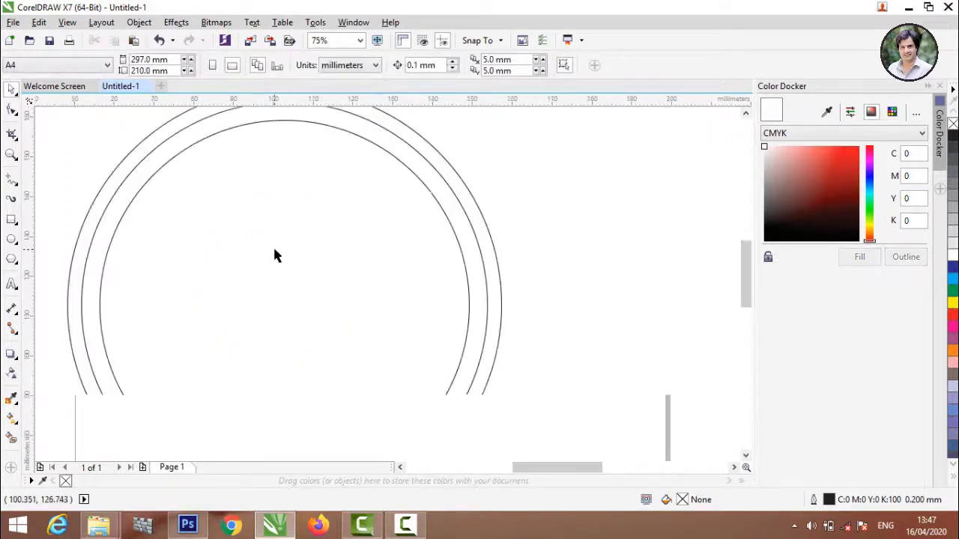
pyautogui.scroll(-2, 274, 256)
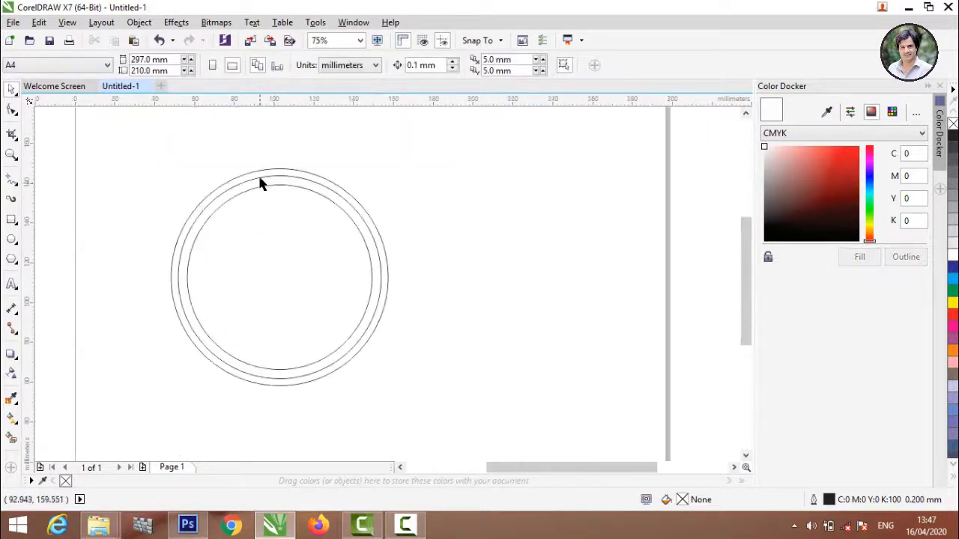
# Scale another concentric copy to adjust the spacing between the three rings.
pyautogui.click(260, 182)
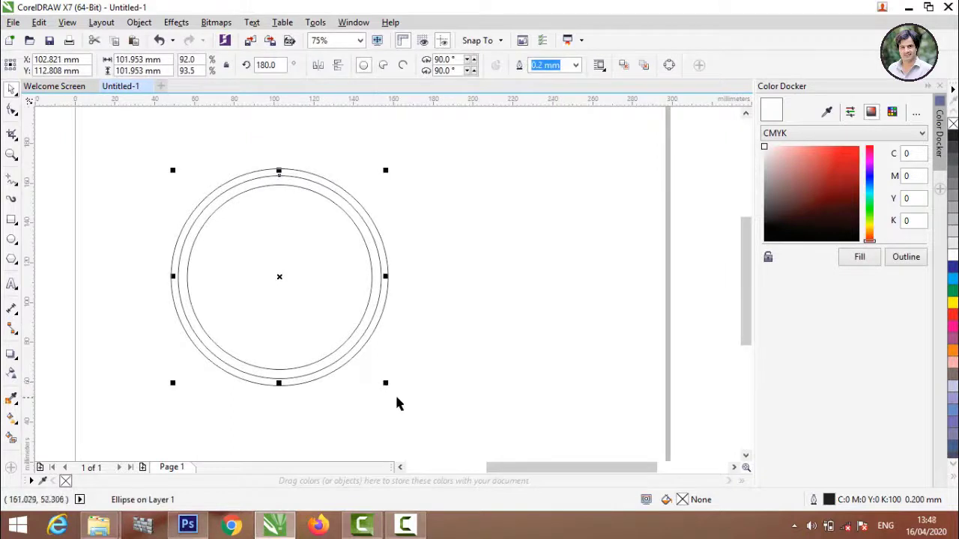
pyautogui.moveTo(386, 385); pyautogui.dragTo(388, 382)
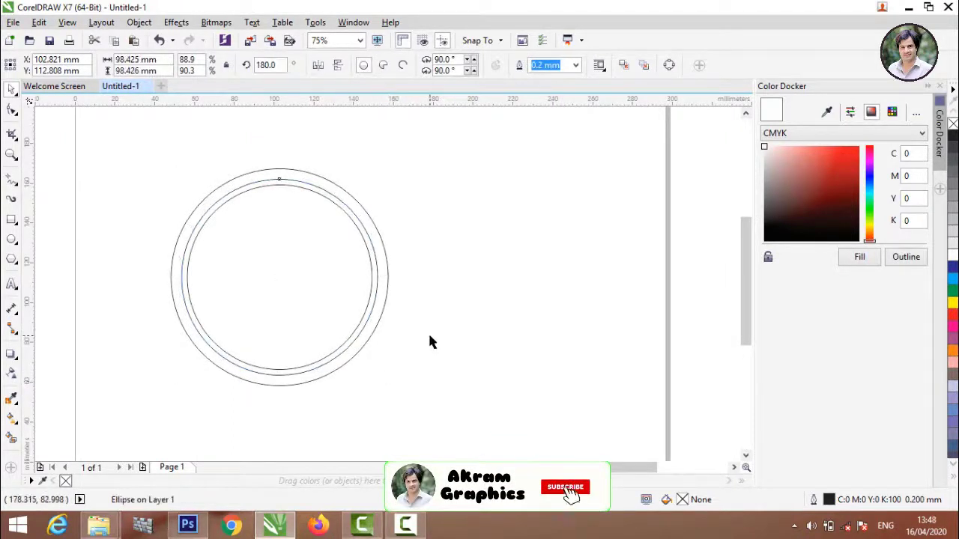
pyautogui.click(608, 351)
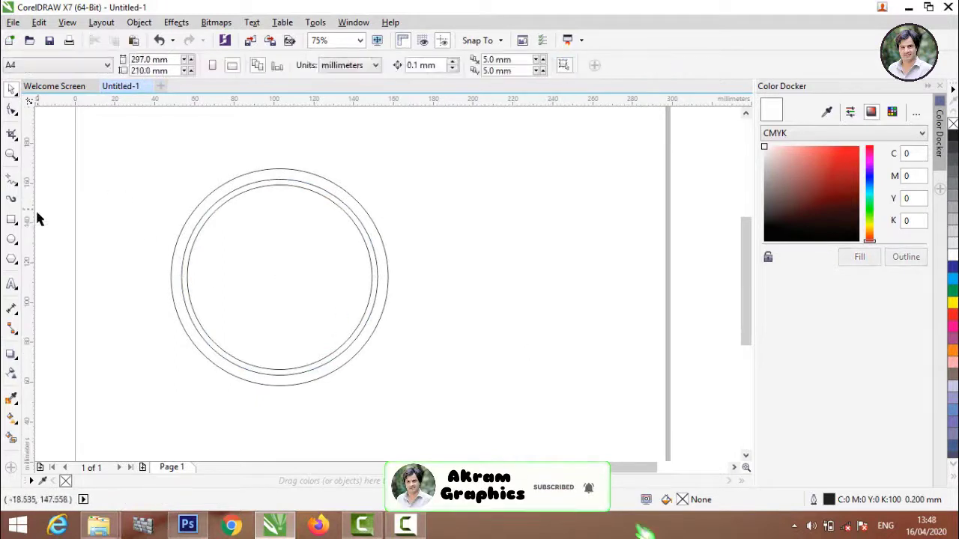
pyautogui.click(45, 233)
pyautogui.click(11, 88)
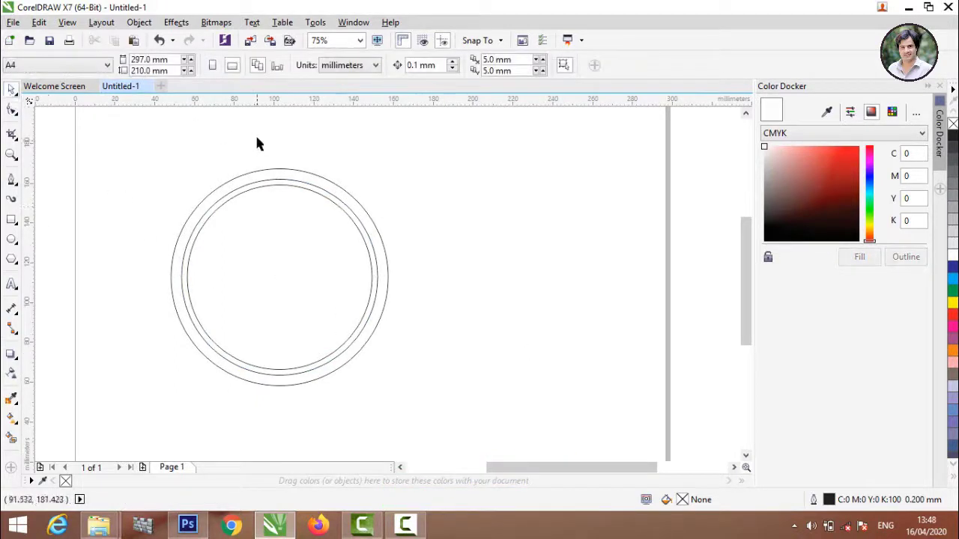
# Place a horizontal guideline just below the circles' centre and a vertical guideline through it.
pyautogui.moveTo(274, 98); pyautogui.dragTo(286, 334)
pyautogui.moveTo(285, 334); pyautogui.dragTo(287, 315)
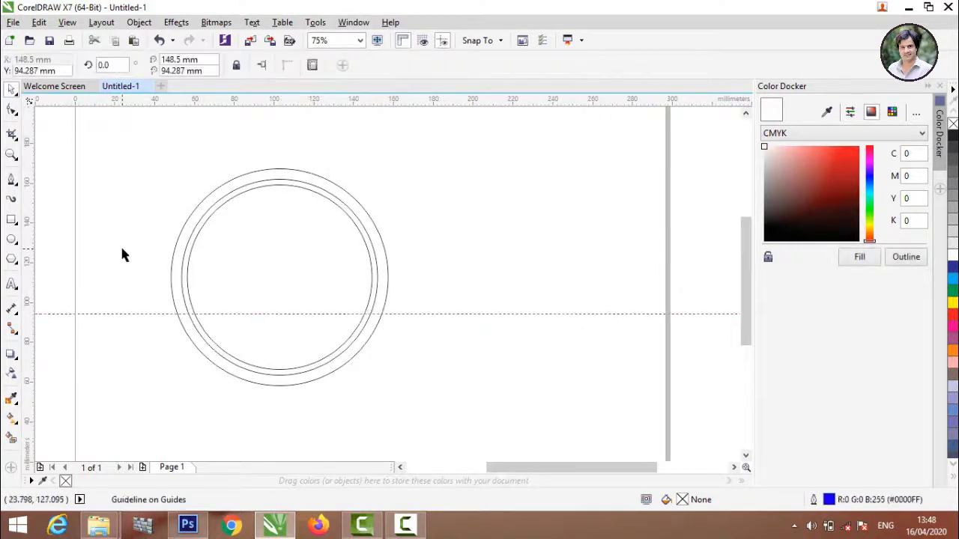
pyautogui.click(119, 244)
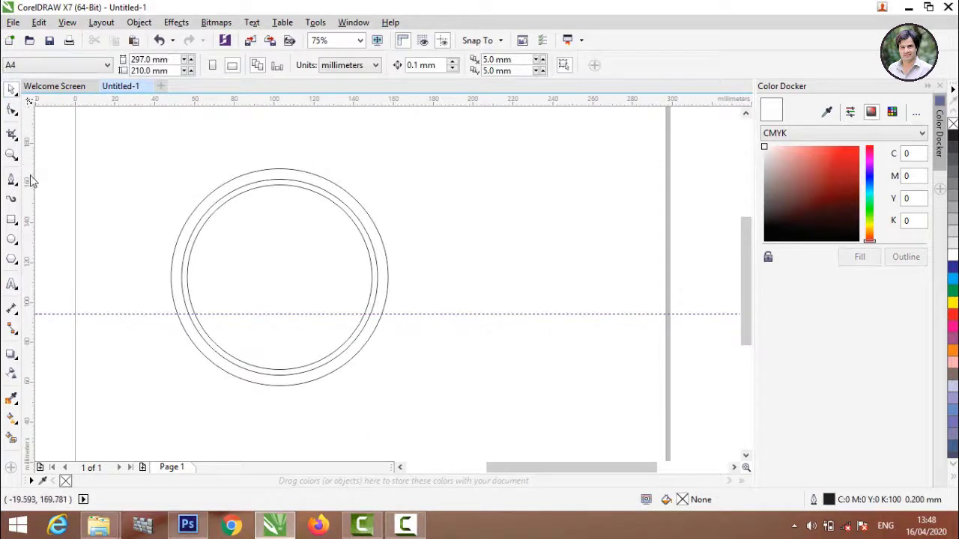
pyautogui.moveTo(28, 186); pyautogui.dragTo(280, 236)
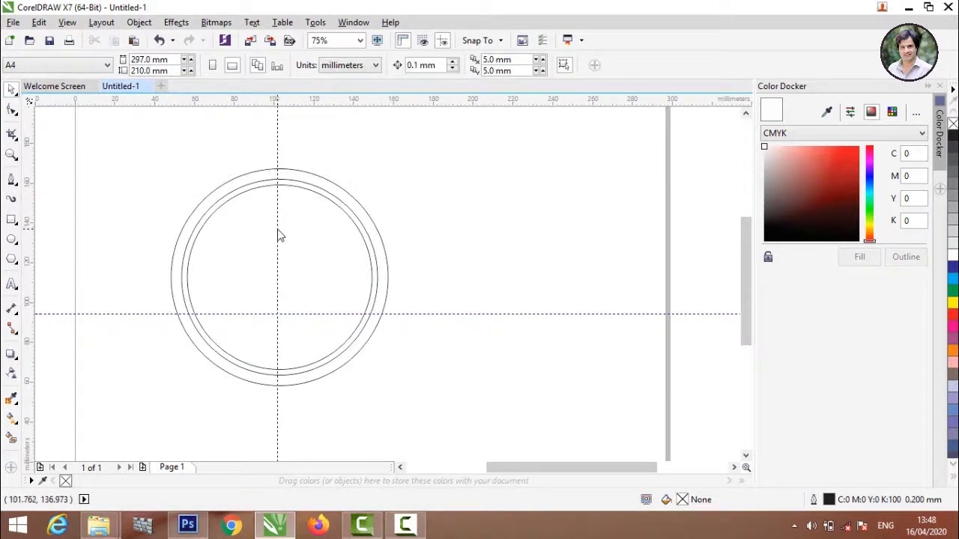
pyautogui.moveTo(279, 236); pyautogui.dragTo(277, 235)
pyautogui.click(140, 135)
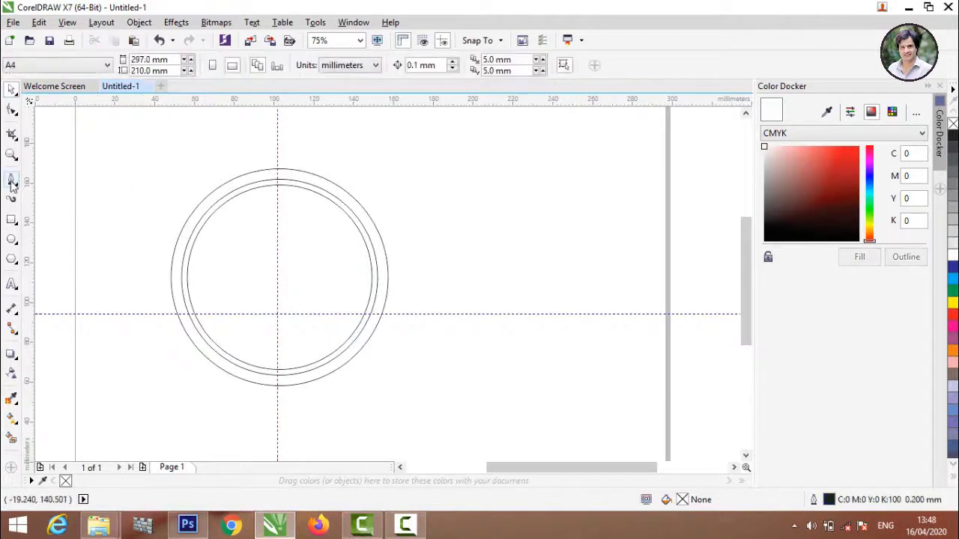
pyautogui.click(11, 183)
# Start the mountain line at the inner circle edge with a small left peak and tall centre peak.
pyautogui.scroll(3, 197, 314)
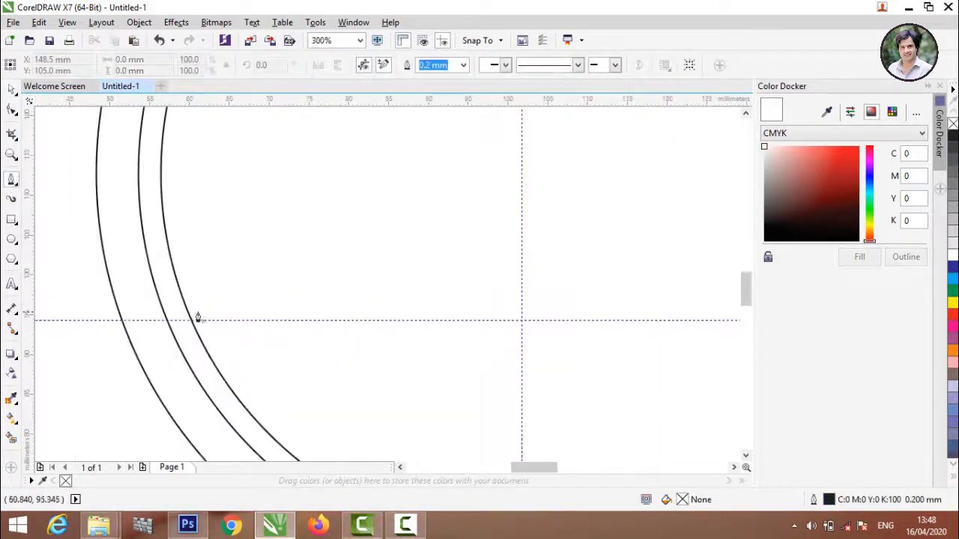
pyautogui.scroll(-2, 197, 316)
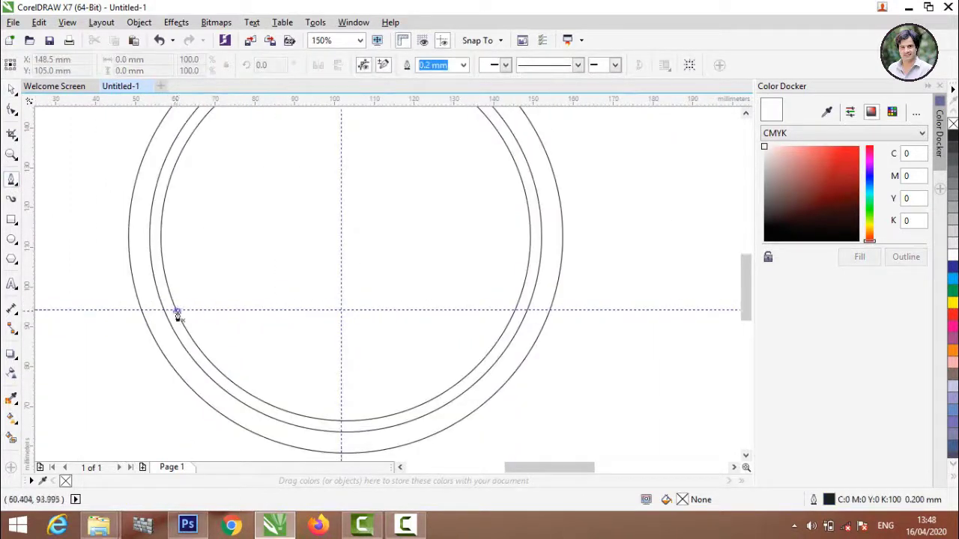
pyautogui.click(177, 311)
pyautogui.click(241, 227)
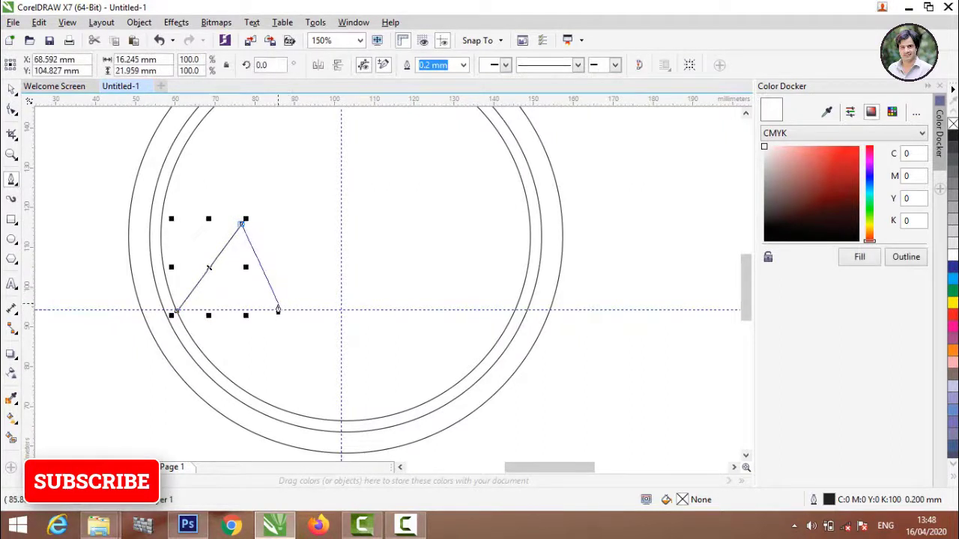
pyautogui.click(279, 310)
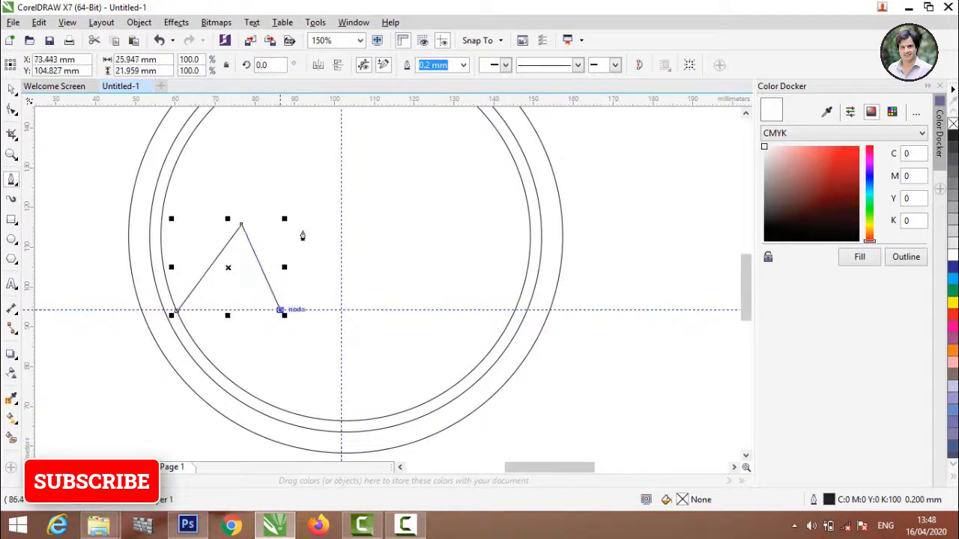
pyautogui.click(342, 142)
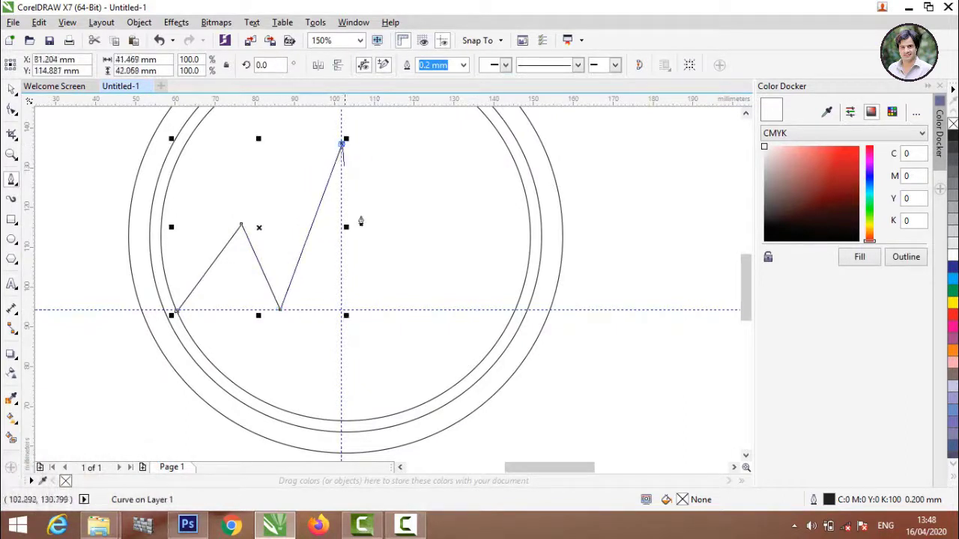
# Add a valley and a small right peak, then end the line at the circle edge.
pyautogui.click(403, 309)
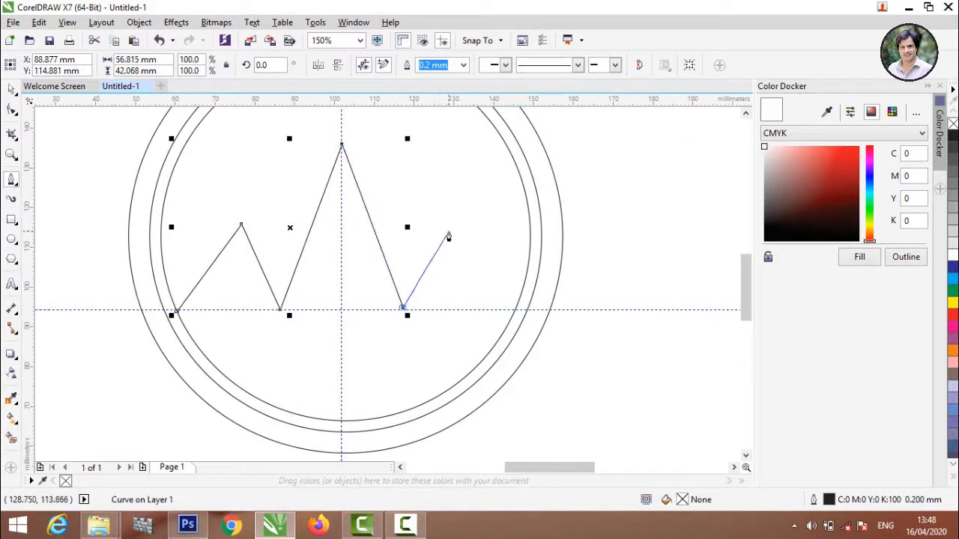
pyautogui.click(447, 230)
pyautogui.click(512, 309)
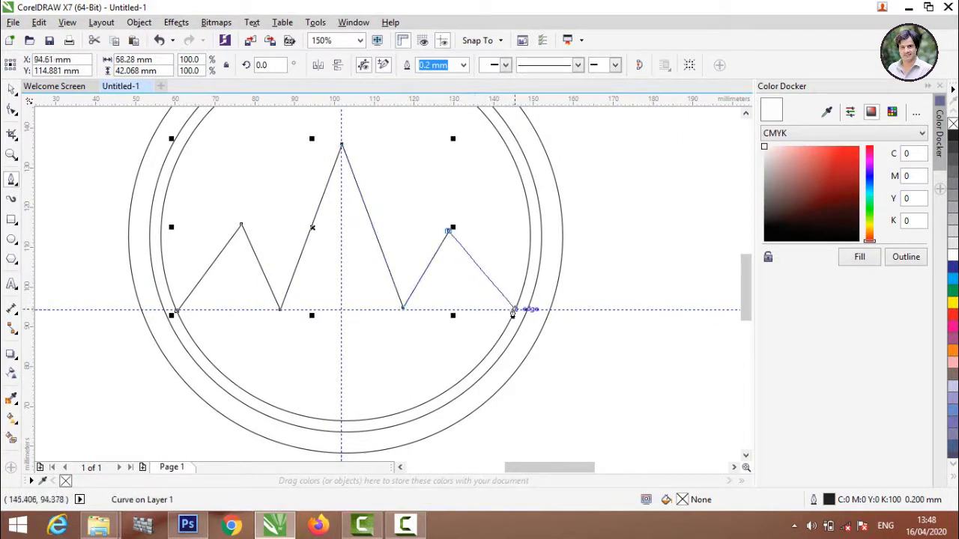
pyautogui.doubleClick(513, 312)
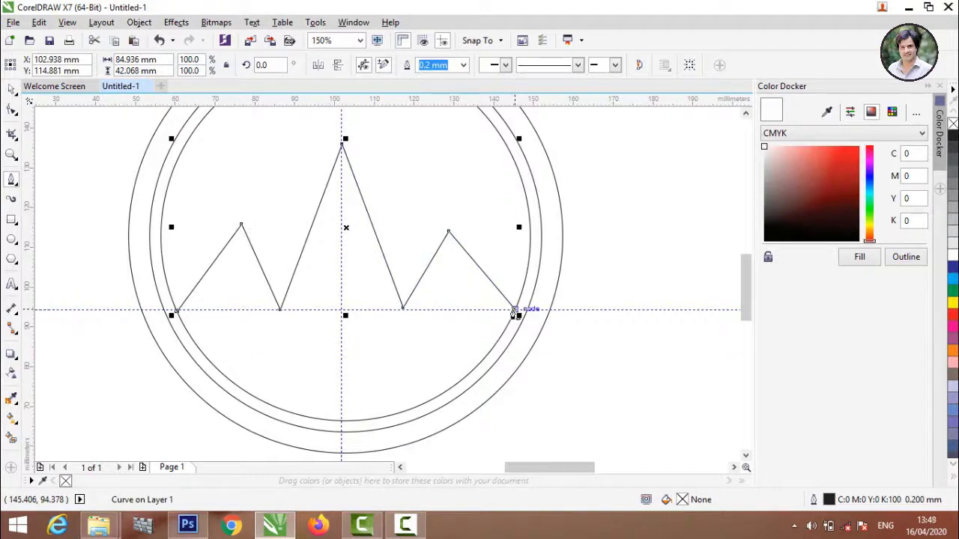
pyautogui.click(47, 138)
pyautogui.scroll(-1, 89, 153)
pyautogui.scroll(-1, 90, 152)
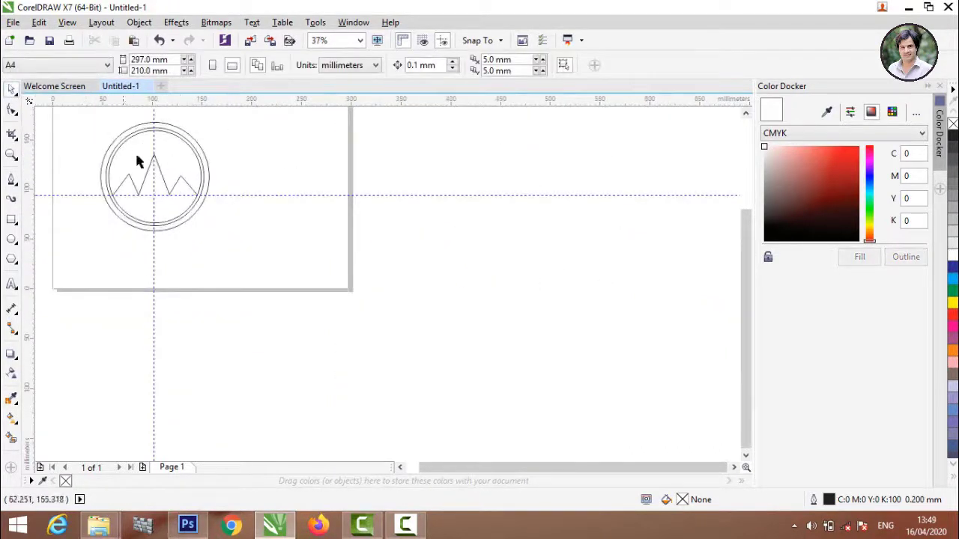
pyautogui.scroll(-1, 188, 209)
pyautogui.scroll(2, 143, 172)
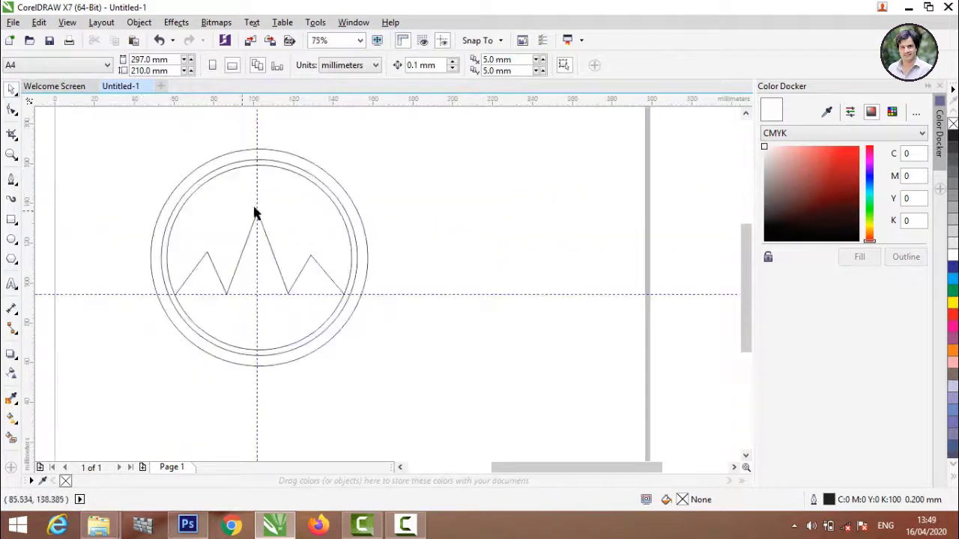
# Delete the vertical and horizontal guidelines.
pyautogui.click(257, 126)
pyautogui.press('Delete')
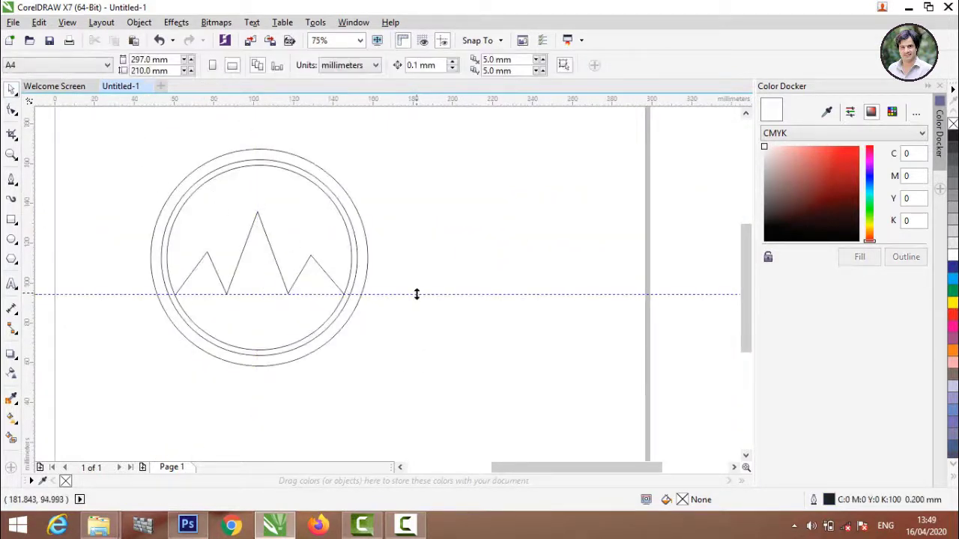
pyautogui.click(417, 295)
pyautogui.press('Delete')
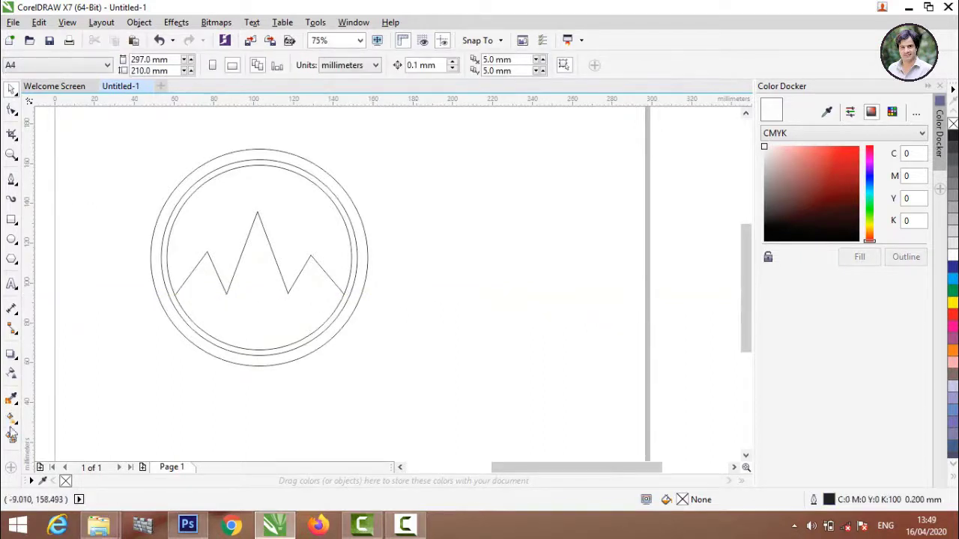
# Smart Fill the outer ring and the mountain region, then return to the Pick tool.
pyautogui.click(12, 440)
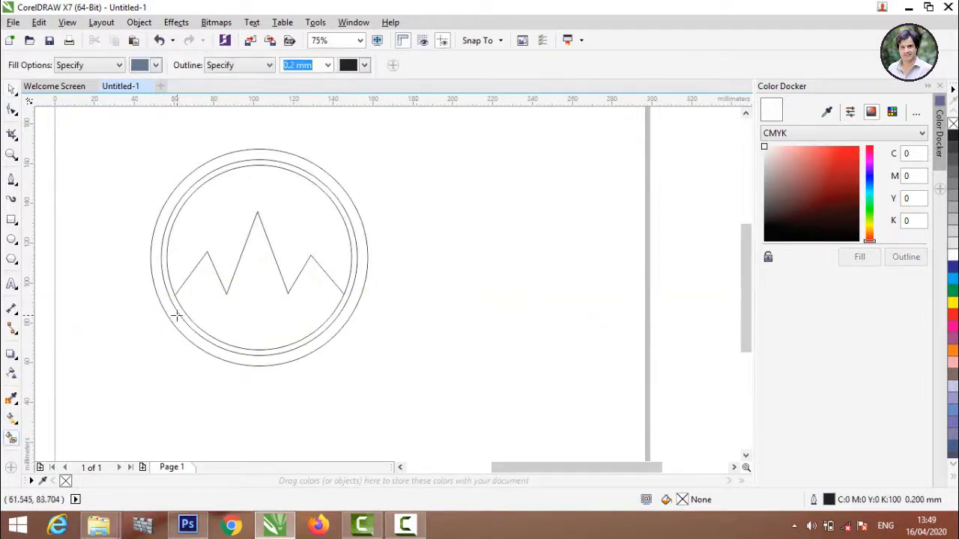
pyautogui.click(176, 317)
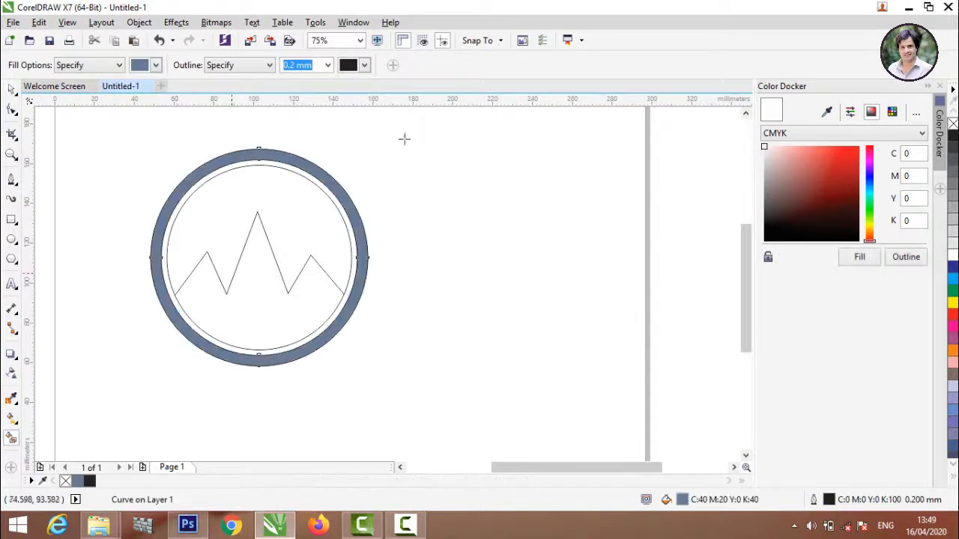
pyautogui.click(250, 283)
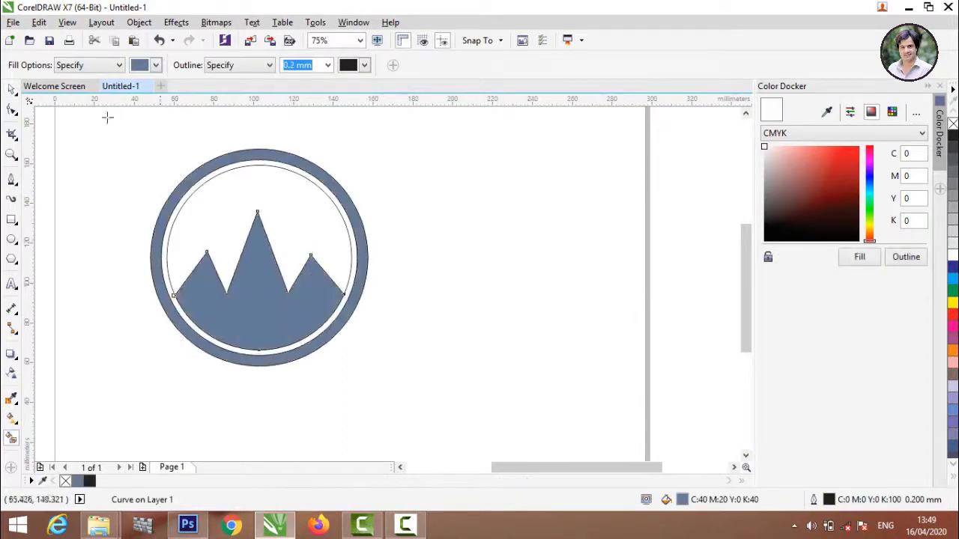
pyautogui.click(12, 90)
pyautogui.click(380, 189)
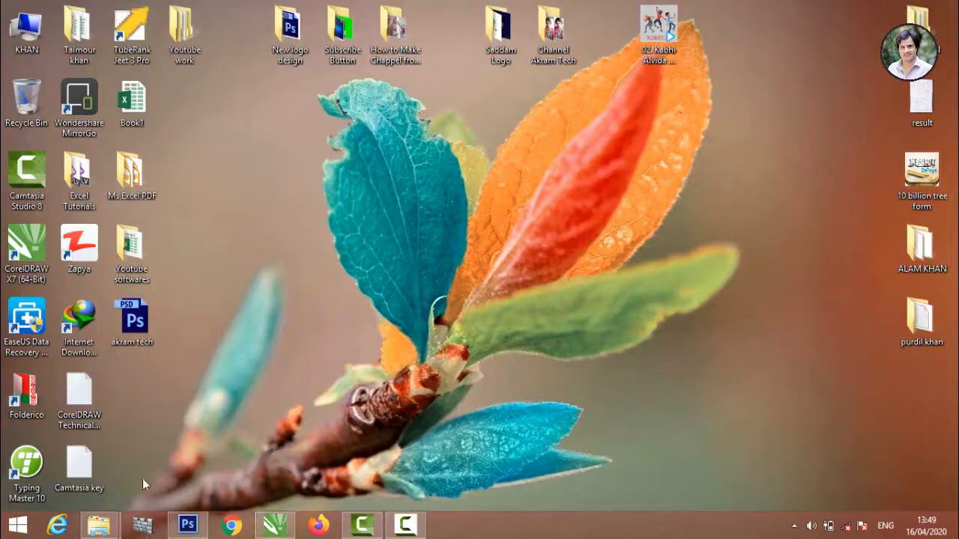
# Drag images (2) from the Colour Shades folder onto the CorelDRAW page.
pyautogui.moveTo(98, 526)
pyautogui.click(89, 443)
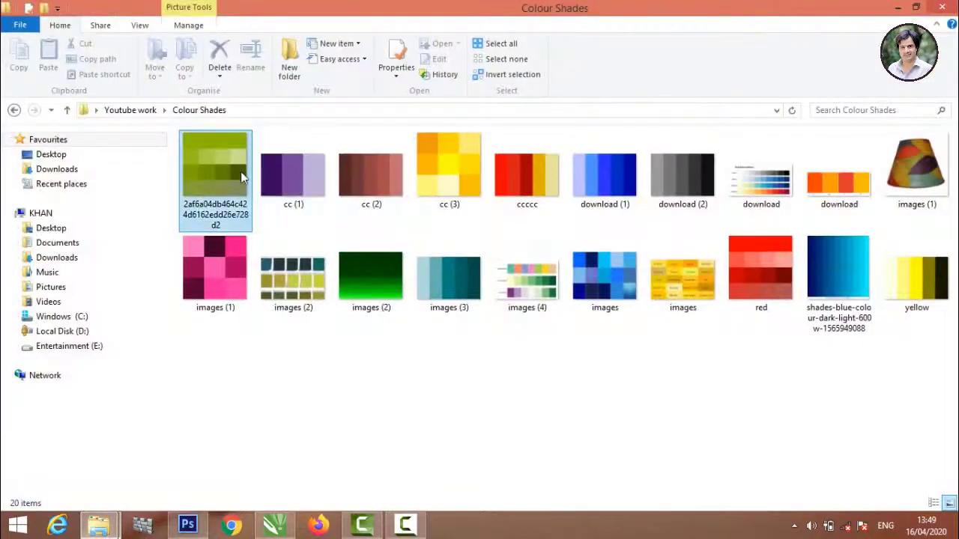
pyautogui.moveTo(364, 289); pyautogui.dragTo(305, 496)
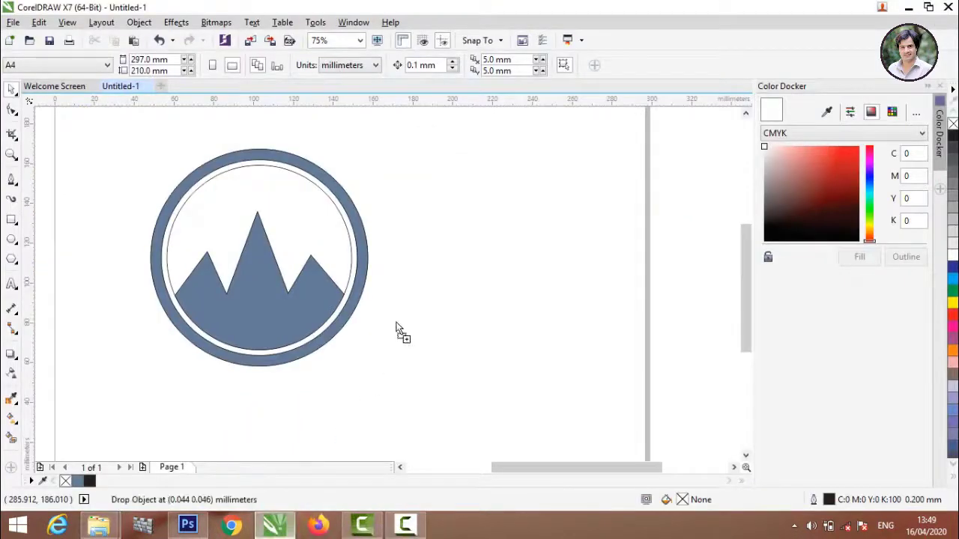
pyautogui.moveTo(305, 496)
pyautogui.mouseDown()
pyautogui.moveTo(449, 223)
pyautogui.moveTo(512, 236)
pyautogui.mouseUp()
# Fill the outer ring with the darkest green sampled from the shades image.
pyautogui.click(353, 129)
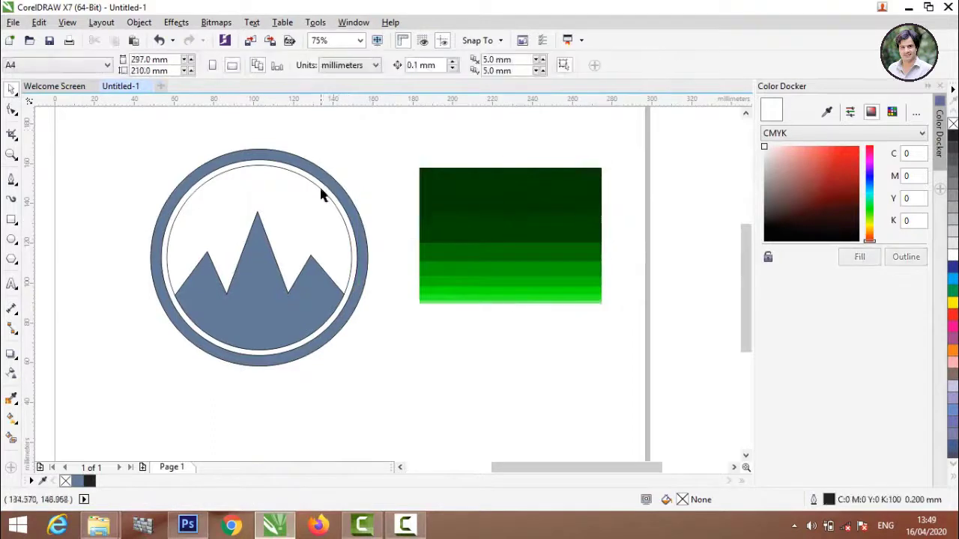
pyautogui.click(339, 189)
pyautogui.click(826, 112)
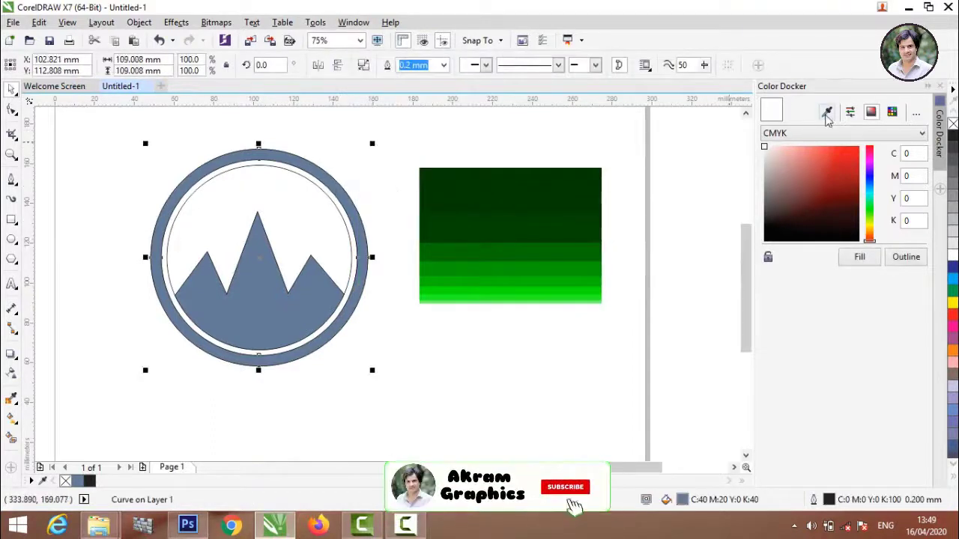
pyautogui.click(540, 225)
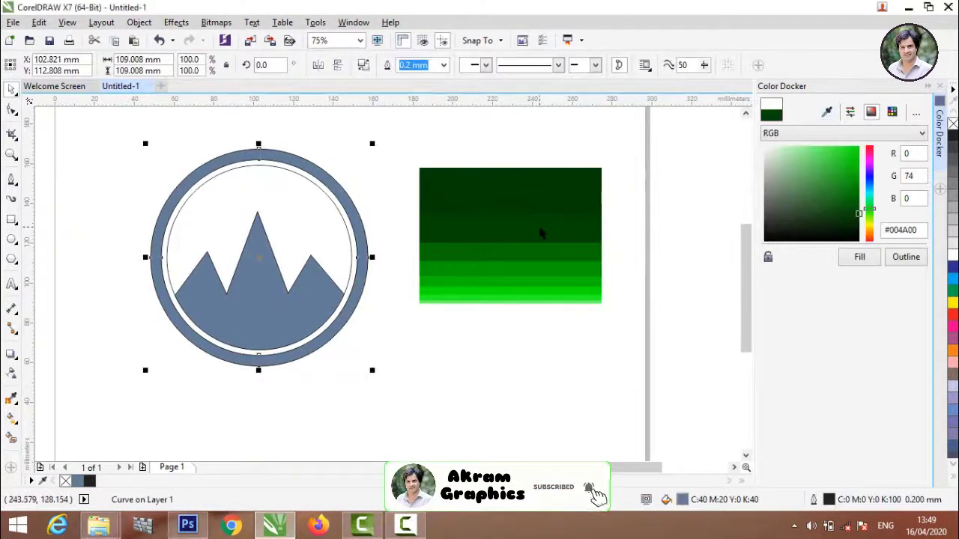
pyautogui.click(871, 262)
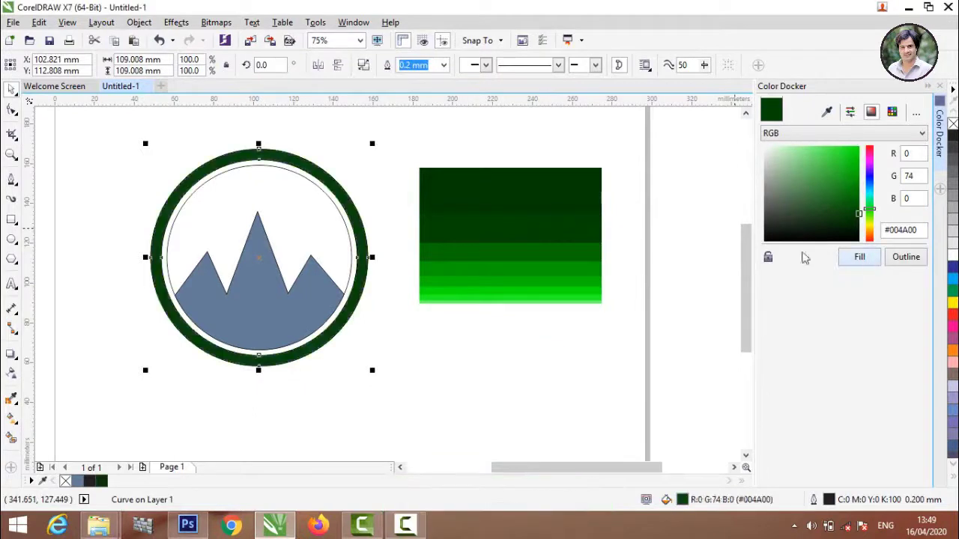
pyautogui.click(88, 142)
# Fill the mountain shape with green #007500 sampled from the shades image.
pyautogui.click(276, 302)
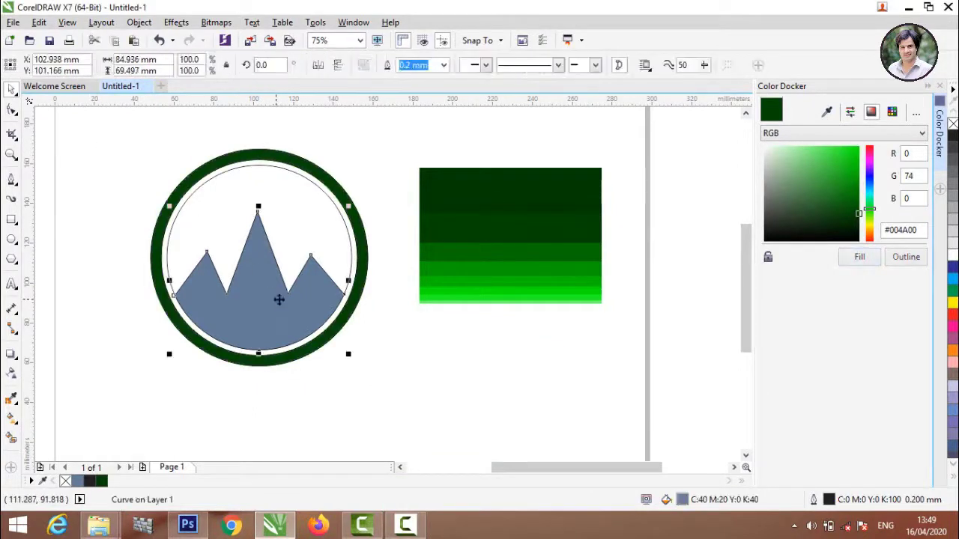
pyautogui.click(826, 112)
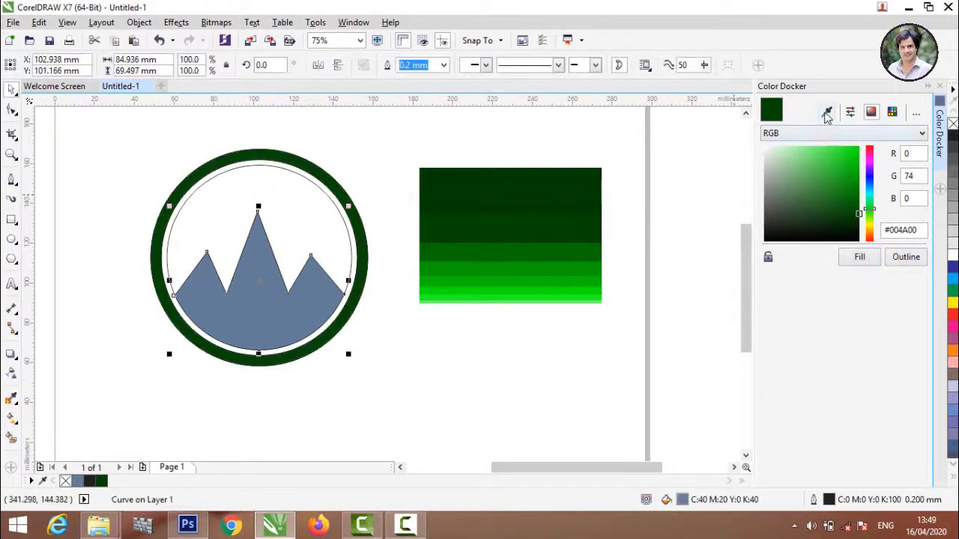
pyautogui.click(535, 293)
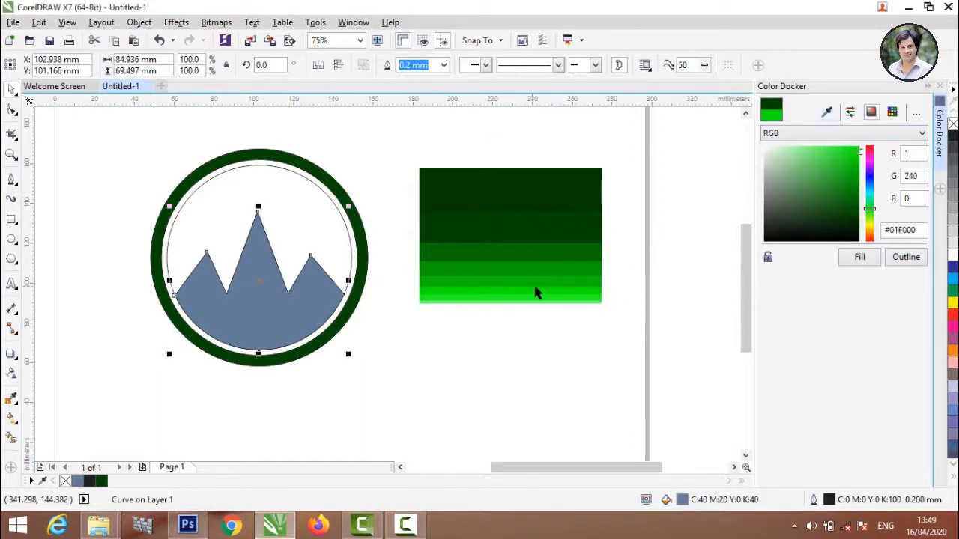
pyautogui.click(859, 257)
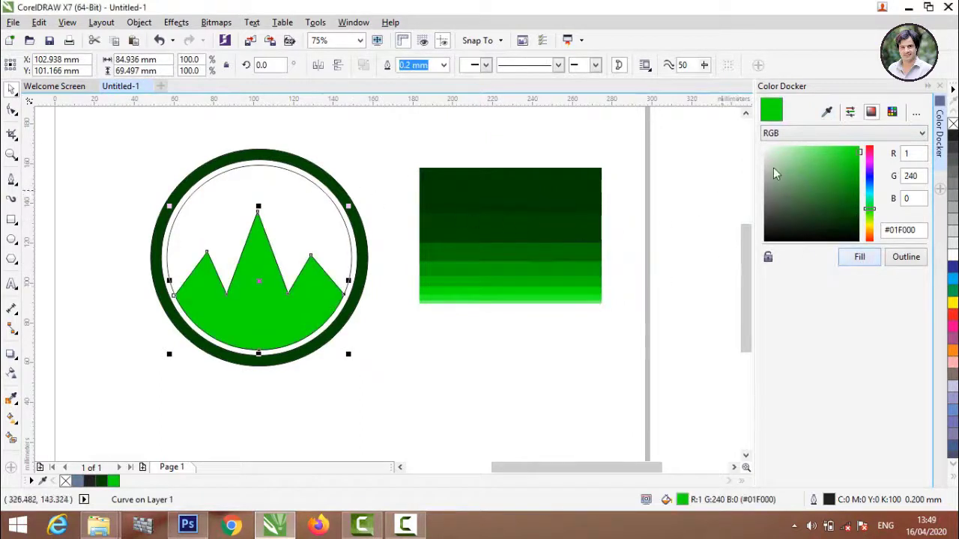
pyautogui.click(827, 112)
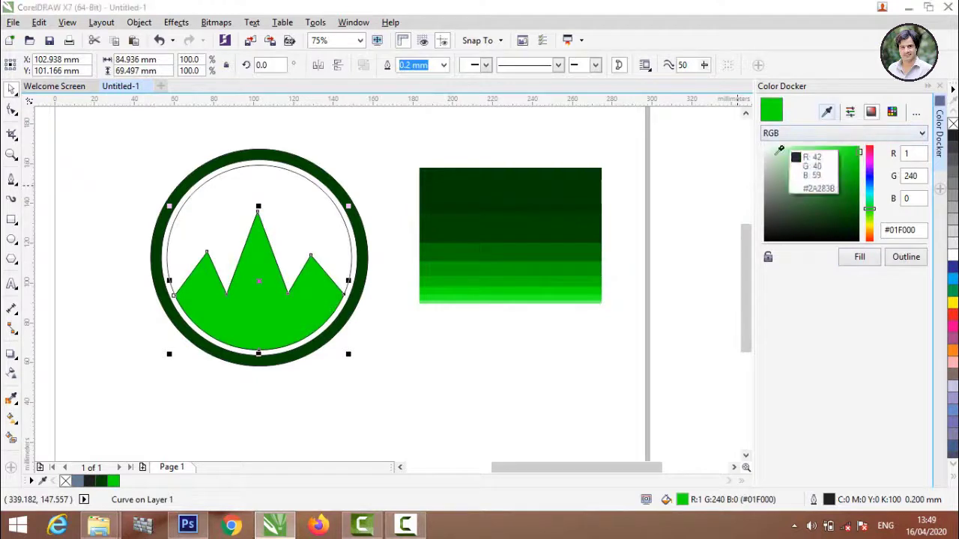
pyautogui.click(567, 259)
pyautogui.click(873, 259)
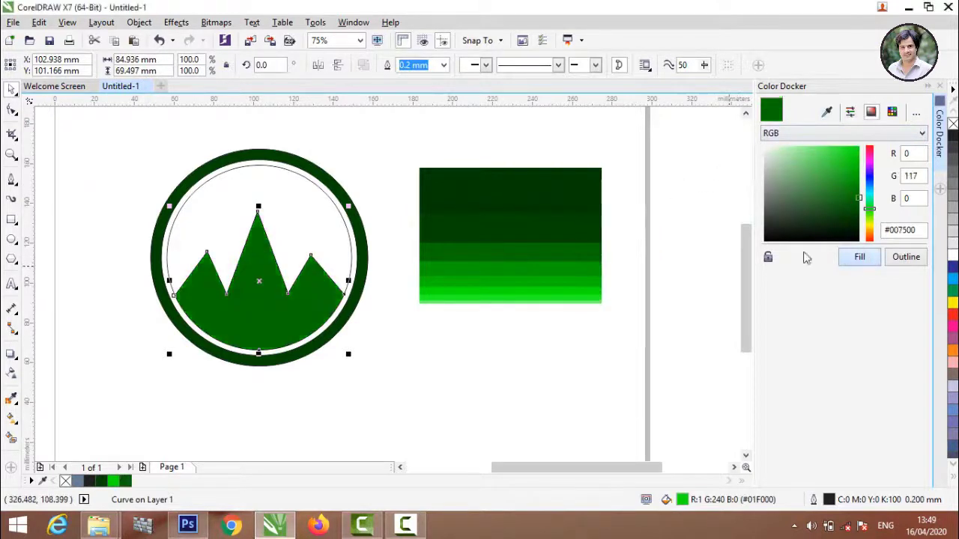
pyautogui.click(420, 145)
# Delete the thin inner circle.
pyautogui.click(319, 288)
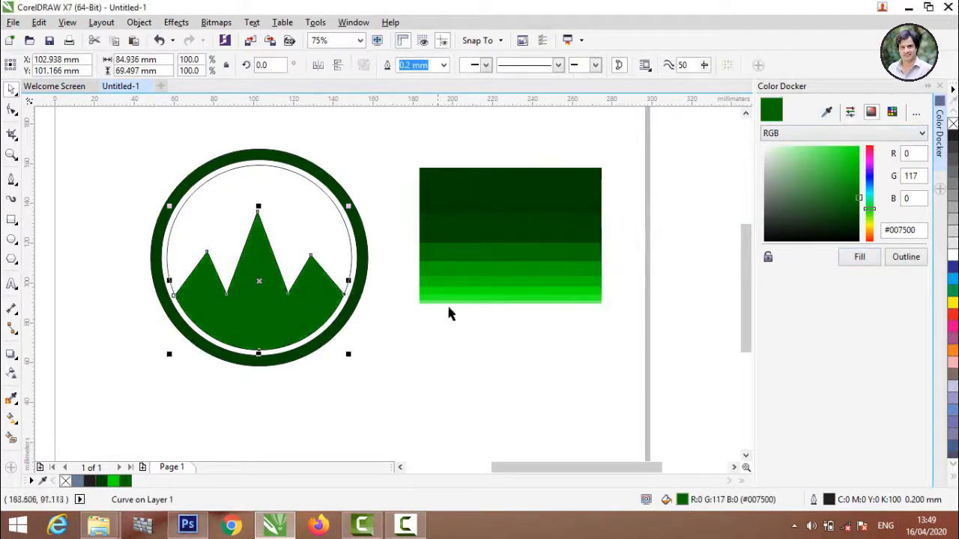
pyautogui.click(426, 310)
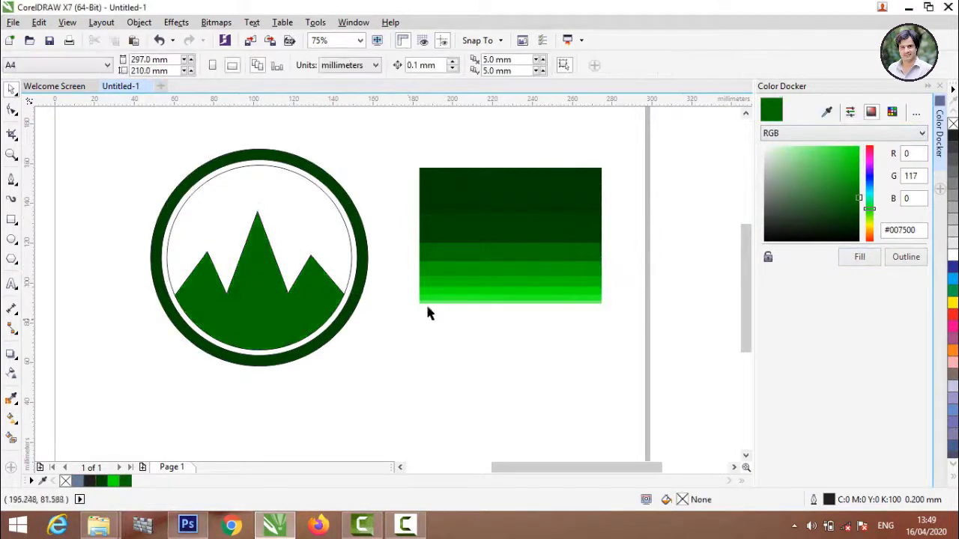
pyautogui.click(260, 203)
pyautogui.press('Delete')
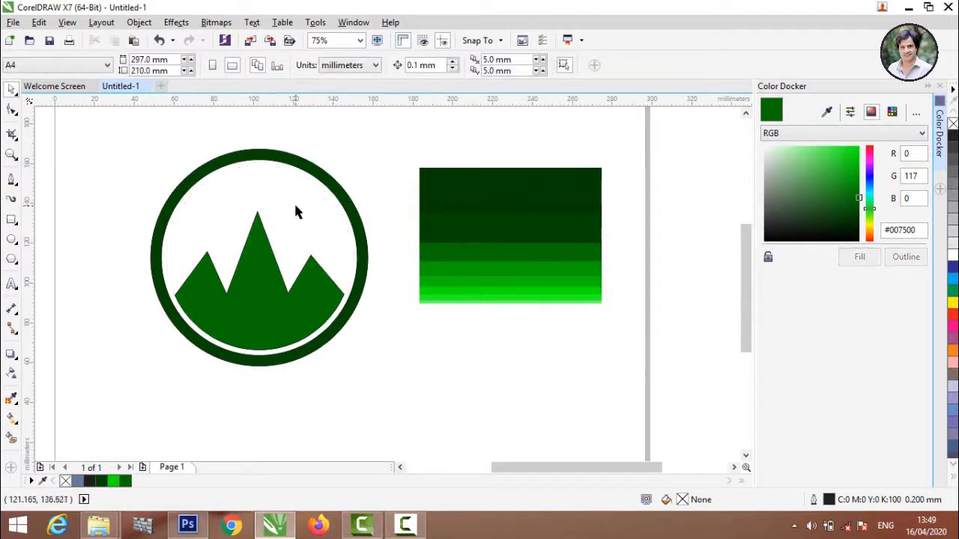
pyautogui.scroll(-1, 295, 204)
pyautogui.scroll(1, 278, 227)
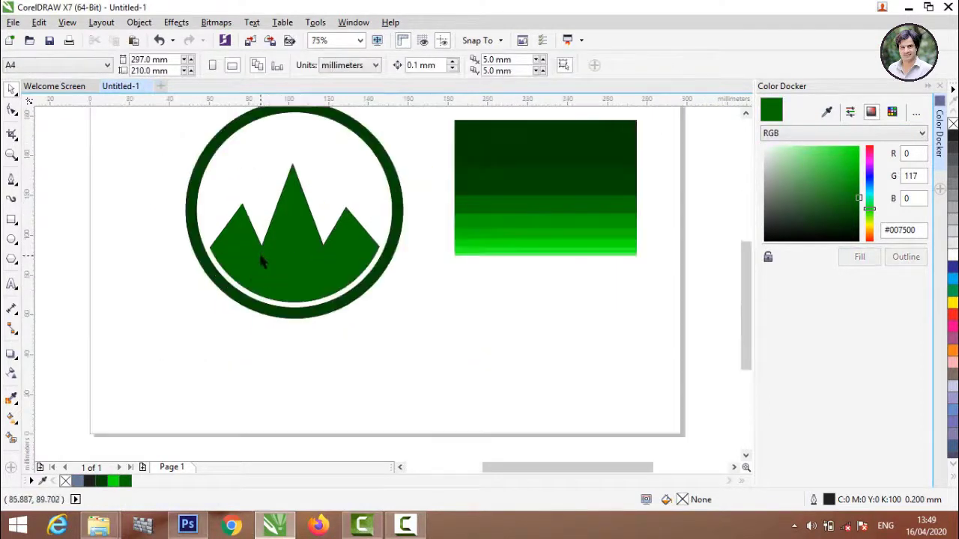
# Enlarge the mountain shape slightly, to about 102%.
pyautogui.click(257, 248)
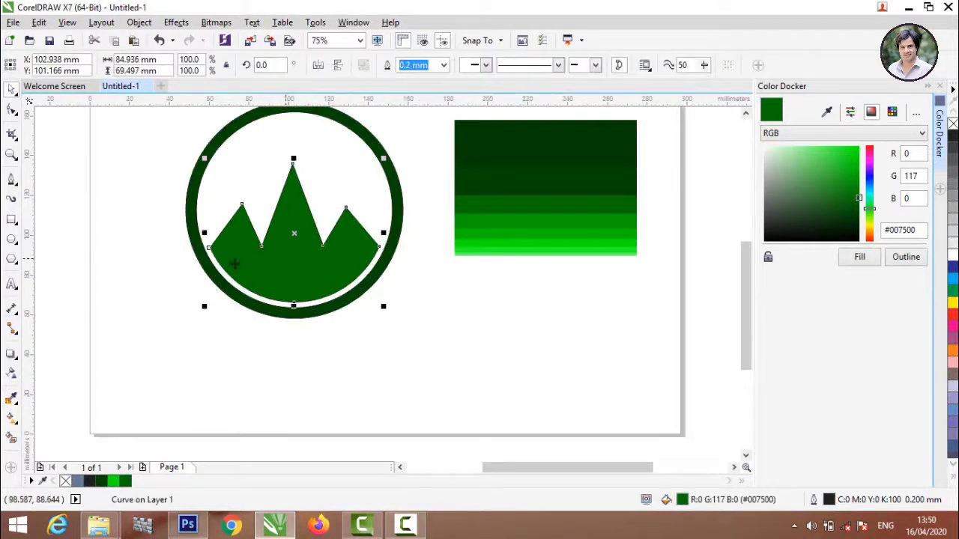
pyautogui.click(154, 266)
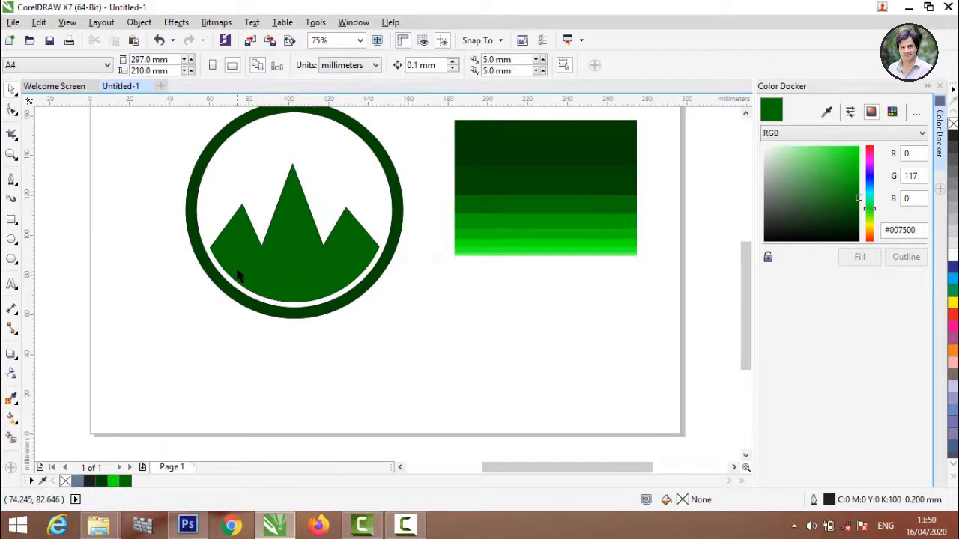
pyautogui.click(238, 276)
pyautogui.moveTo(211, 155); pyautogui.dragTo(197, 148)
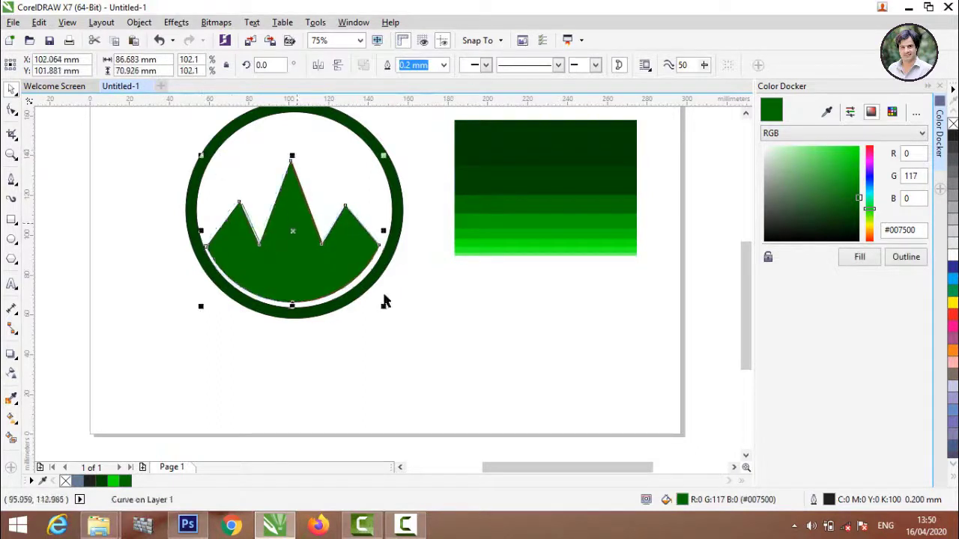
pyautogui.scroll(2, 383, 153)
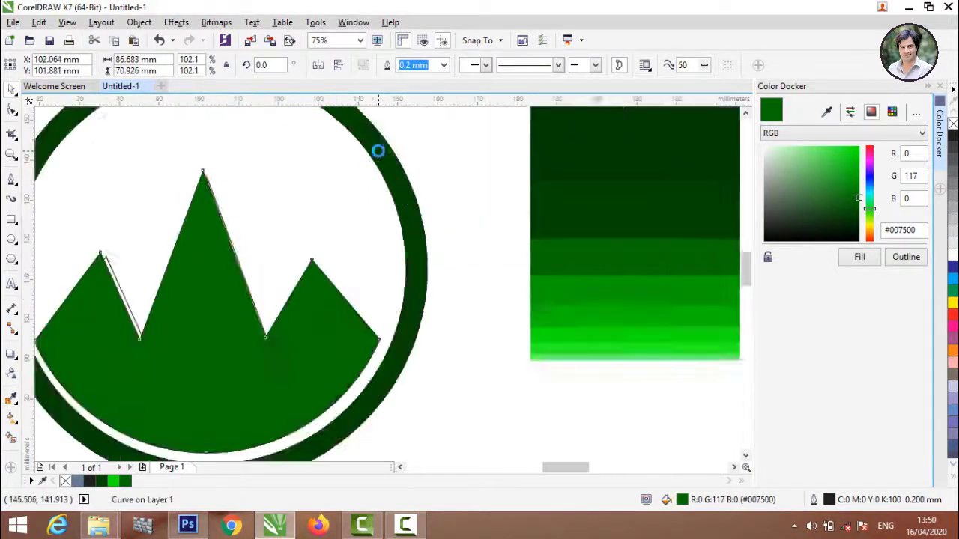
pyautogui.scroll(2, 386, 195)
pyautogui.scroll(-4, 396, 247)
pyautogui.scroll(3, 397, 239)
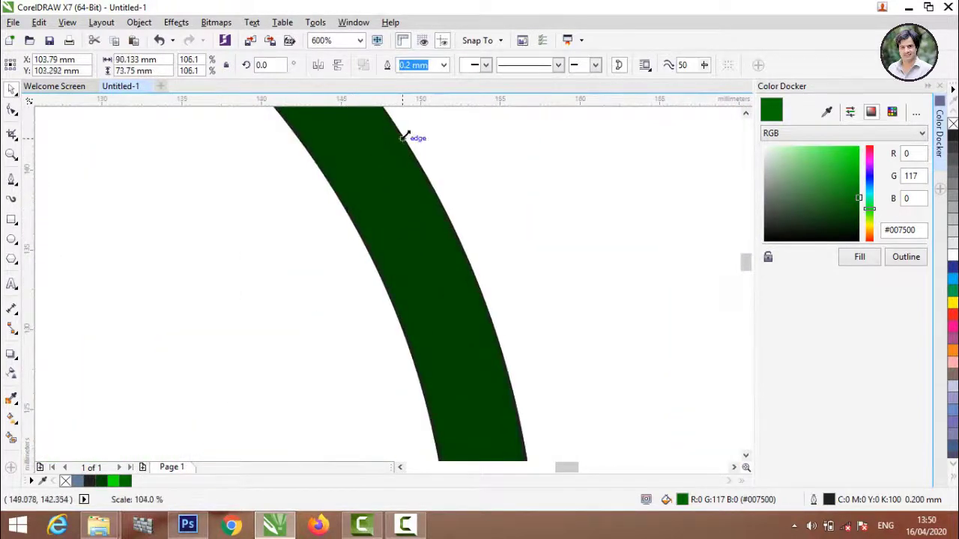
# Settle the mountain at about 104.5% scale, roughly 88.7 mm wide, and zoom out.
pyautogui.moveTo(350, 207); pyautogui.dragTo(407, 135)
pyautogui.scroll(-3, 420, 169)
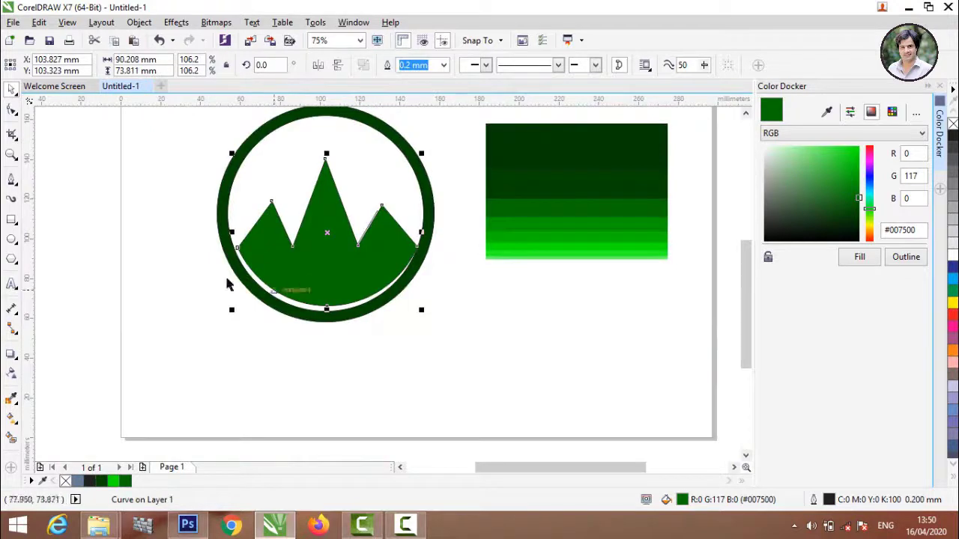
pyautogui.scroll(1, 228, 157)
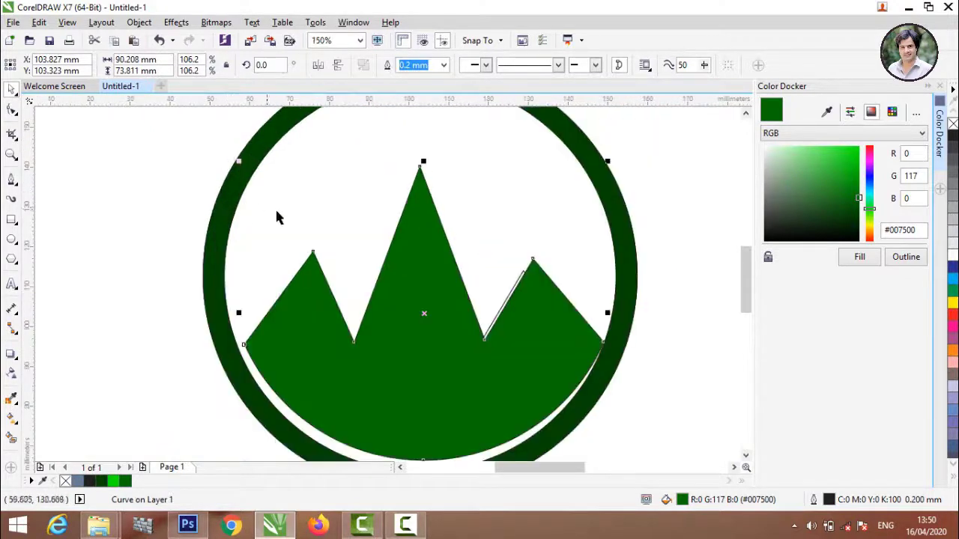
pyautogui.hotkey('ctrl', 'z')
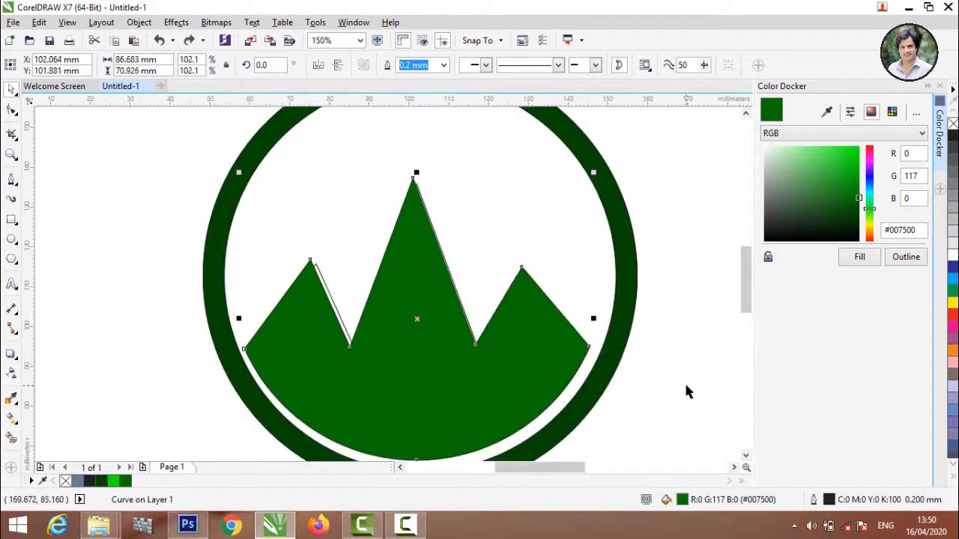
pyautogui.click(688, 391)
pyautogui.press('Tab')
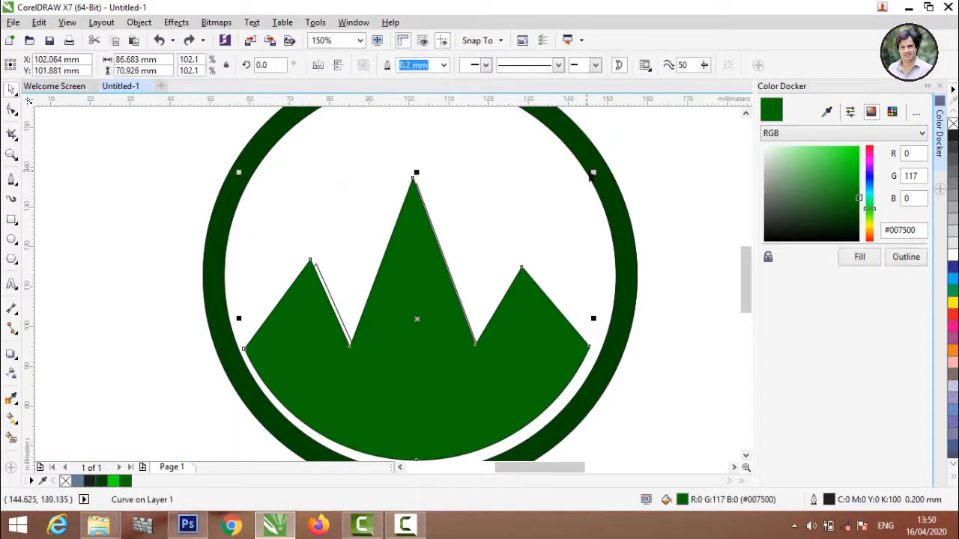
pyautogui.moveTo(593, 173); pyautogui.dragTo(601, 166)
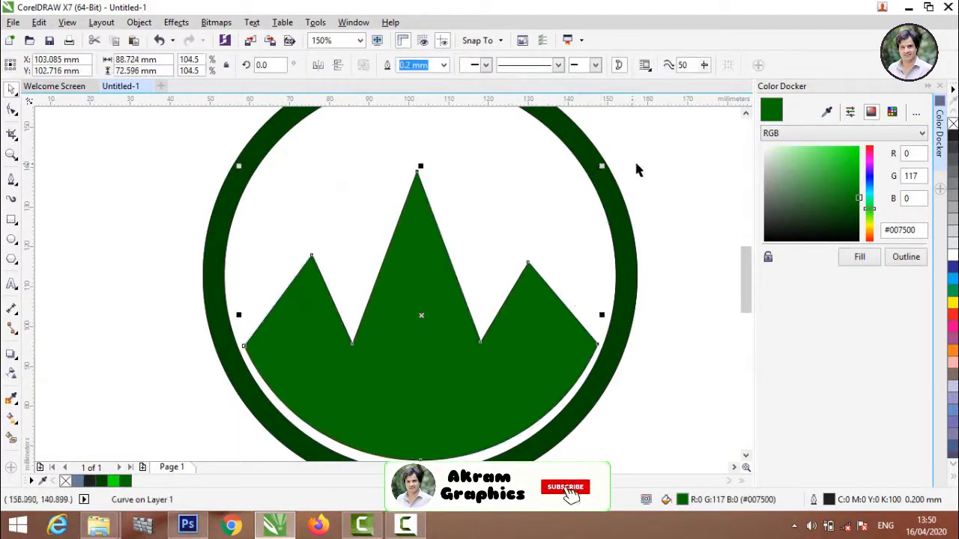
pyautogui.press('Escape')
pyautogui.scroll(-2, 504, 258)
# Delete the green gradient shades image.
pyautogui.scroll(-3, 248, 165)
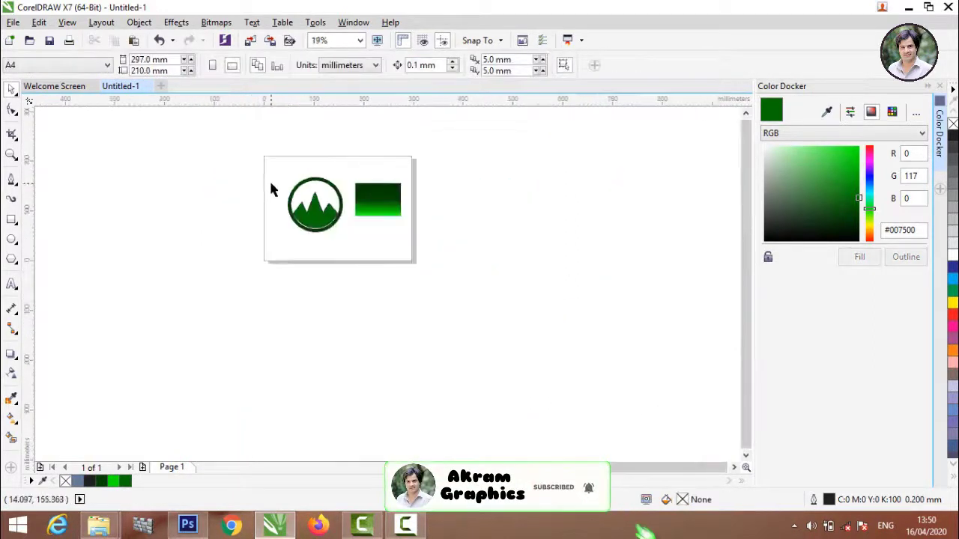
pyautogui.scroll(2, 289, 179)
pyautogui.click(462, 204)
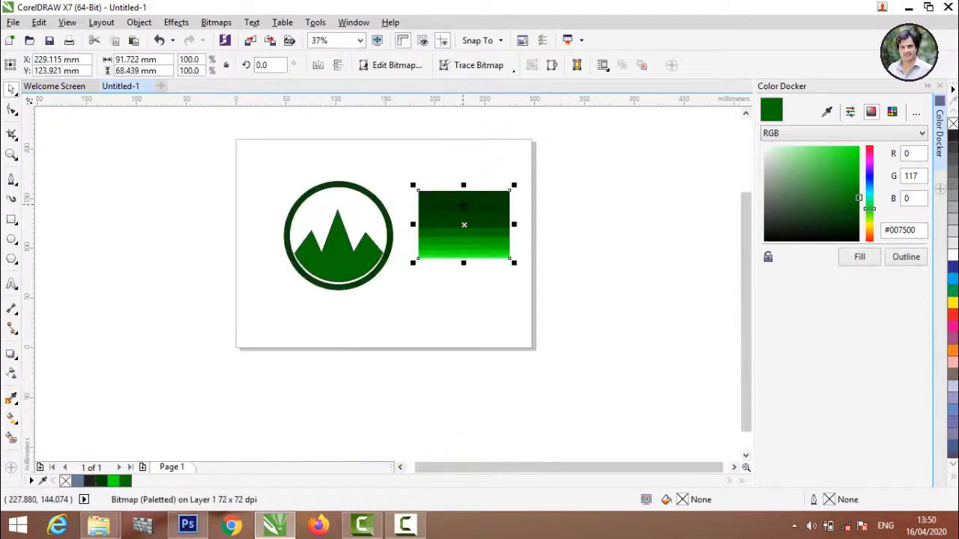
pyautogui.press('Delete')
# Group the five logo pieces with Ctrl+G.
pyautogui.moveTo(303, 184); pyautogui.dragTo(452, 364)
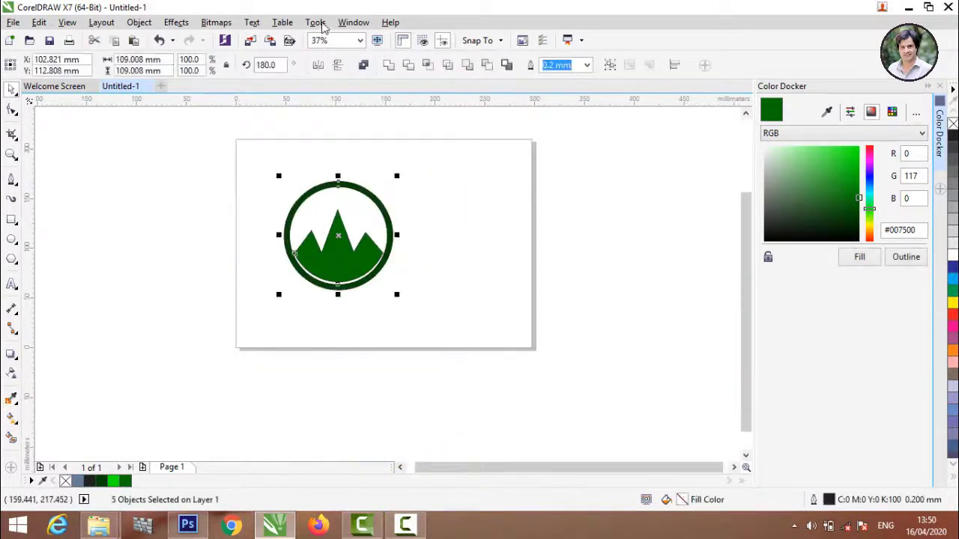
pyautogui.click(609, 66)
pyautogui.press('Escape')
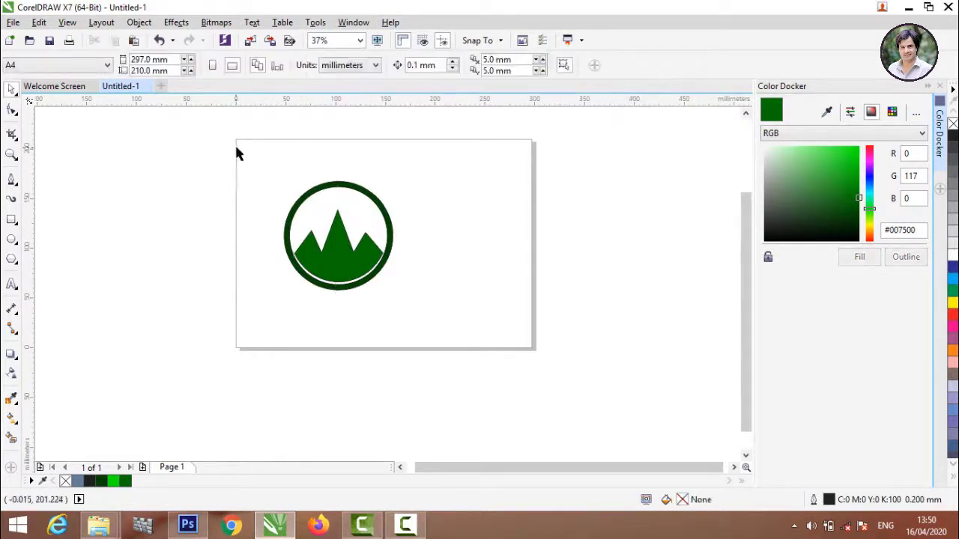
# Set the grouped logo's outline width to None.
pyautogui.moveTo(236, 154); pyautogui.dragTo(428, 367)
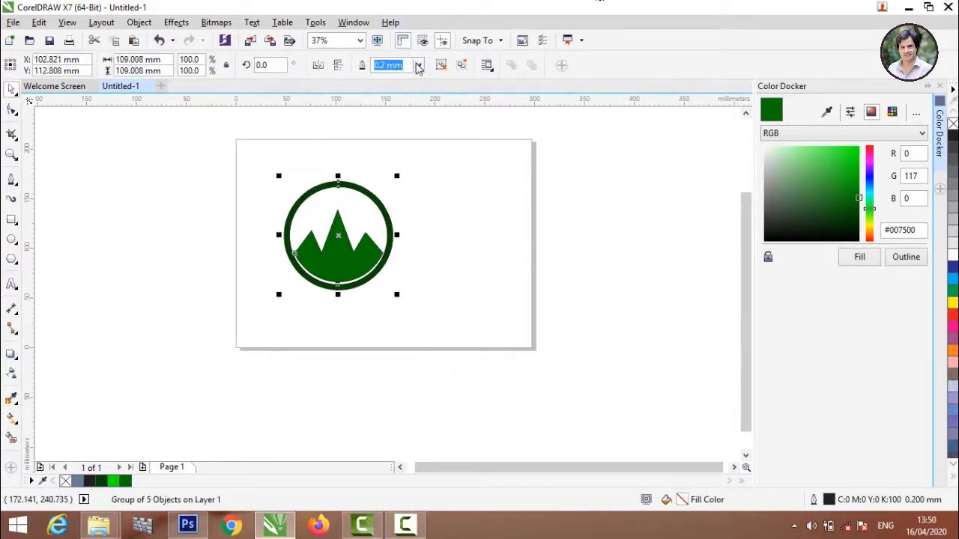
pyautogui.click(418, 67)
pyautogui.click(401, 77)
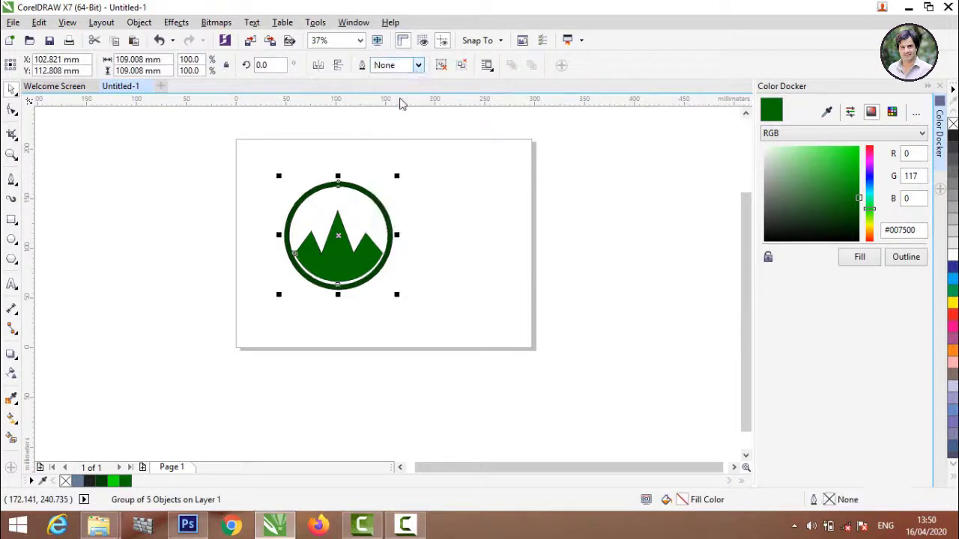
pyautogui.click(425, 228)
pyautogui.moveTo(267, 168); pyautogui.dragTo(487, 365)
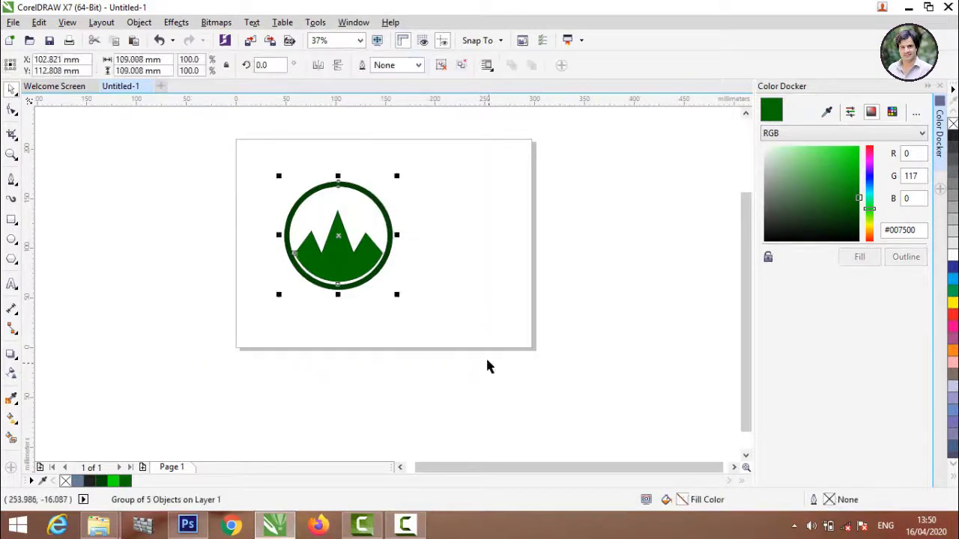
pyautogui.press('Escape')
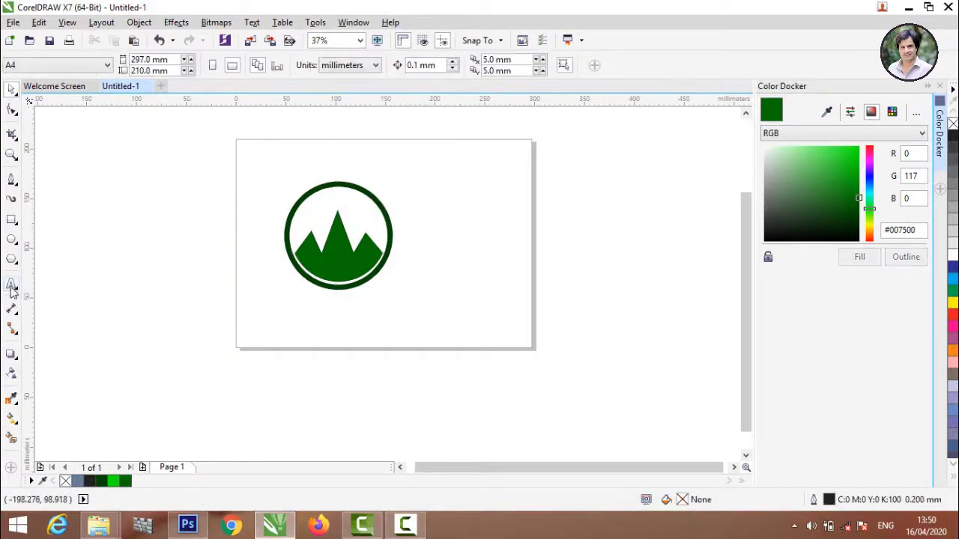
# Type the text 'Green Hills' below the logo.
pyautogui.click(11, 286)
pyautogui.click(262, 329)
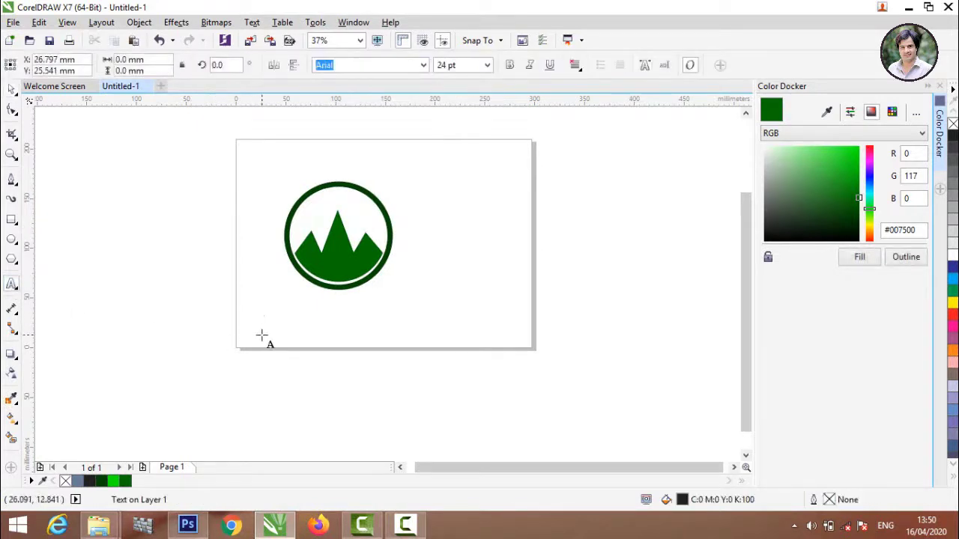
pyautogui.write('Green Hills')
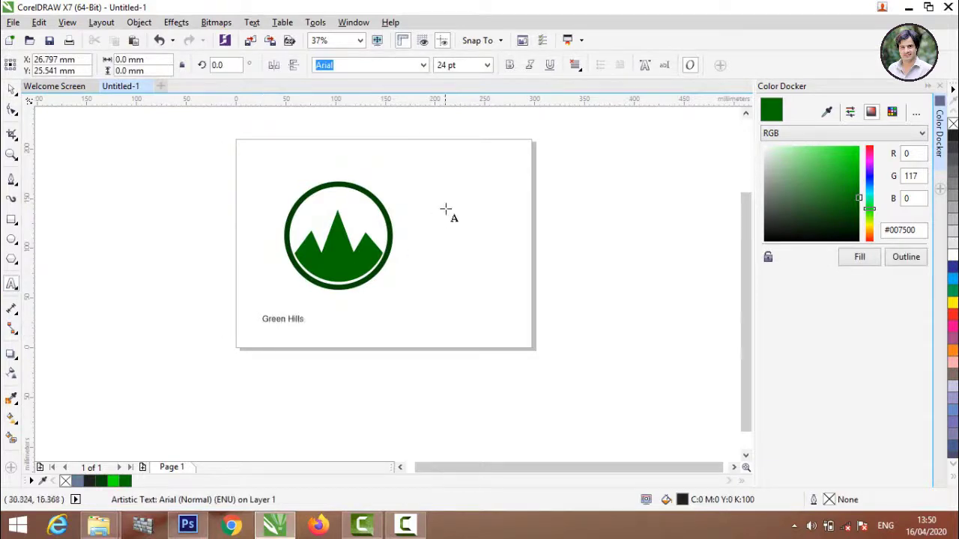
pyautogui.press('Escape')
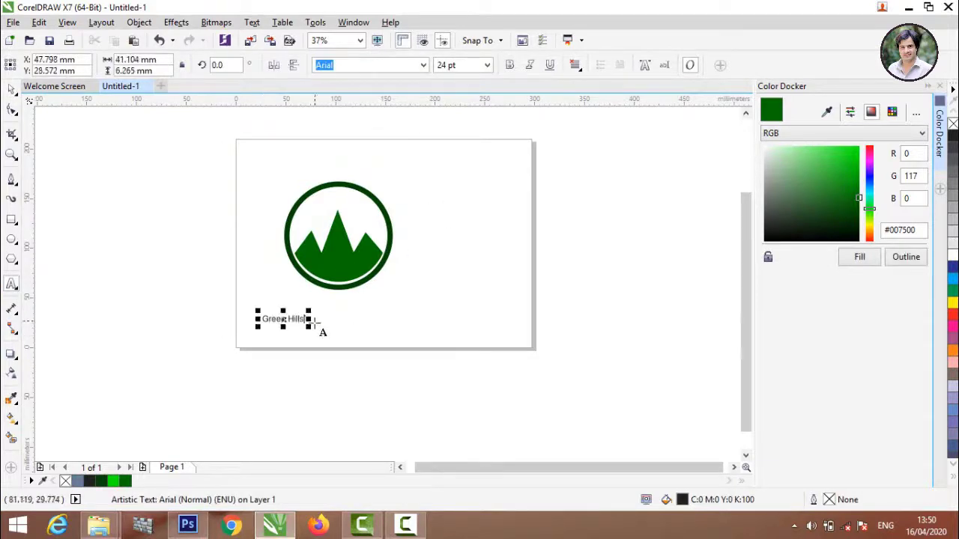
pyautogui.click(303, 319)
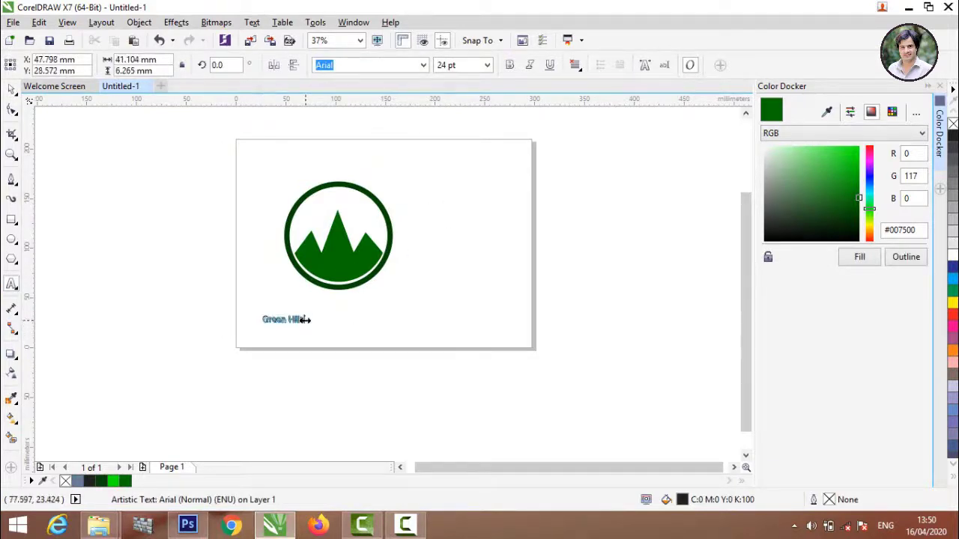
pyautogui.moveTo(314, 321); pyautogui.dragTo(362, 328)
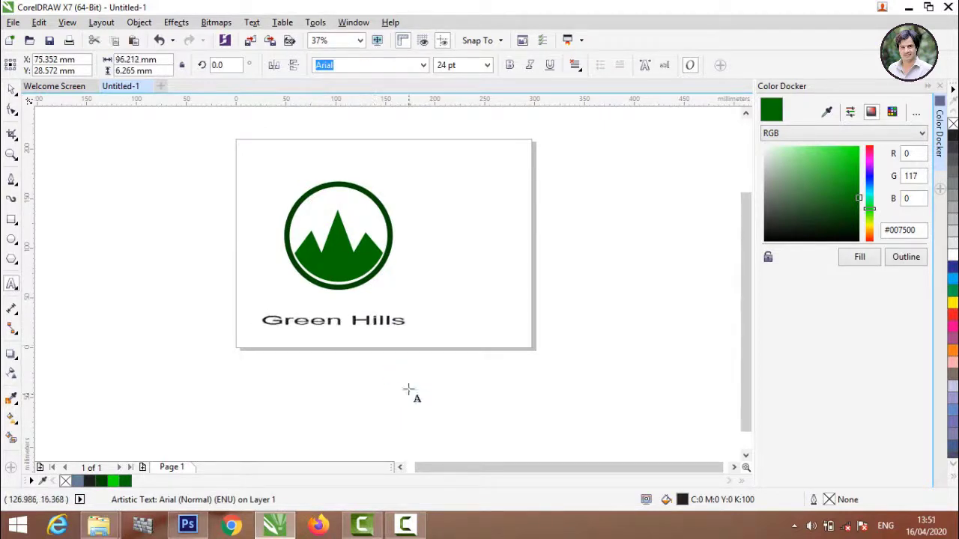
pyautogui.moveTo(406, 321)
pyautogui.mouseDown()
pyautogui.moveTo(343, 324)
pyautogui.moveTo(337, 351)
pyautogui.mouseUp()
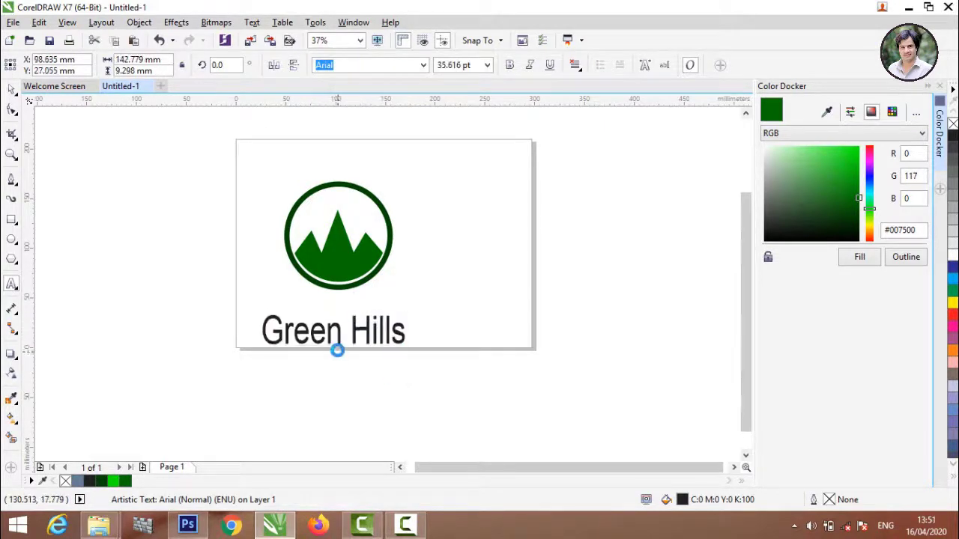
pyautogui.hotkey('ctrl', 'z')
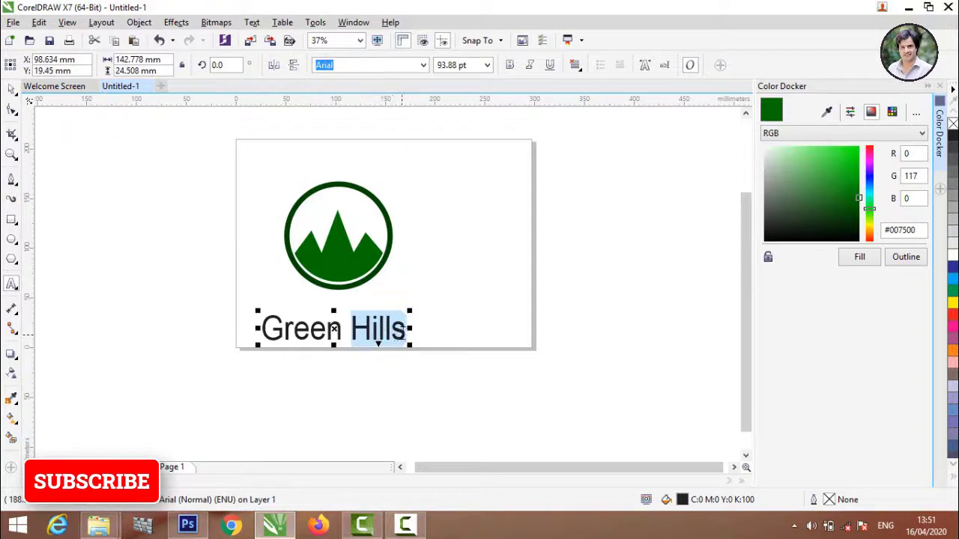
# Move the 'Green Hills' text to the left of the logo and bring up the font list.
pyautogui.doubleClick(404, 329)
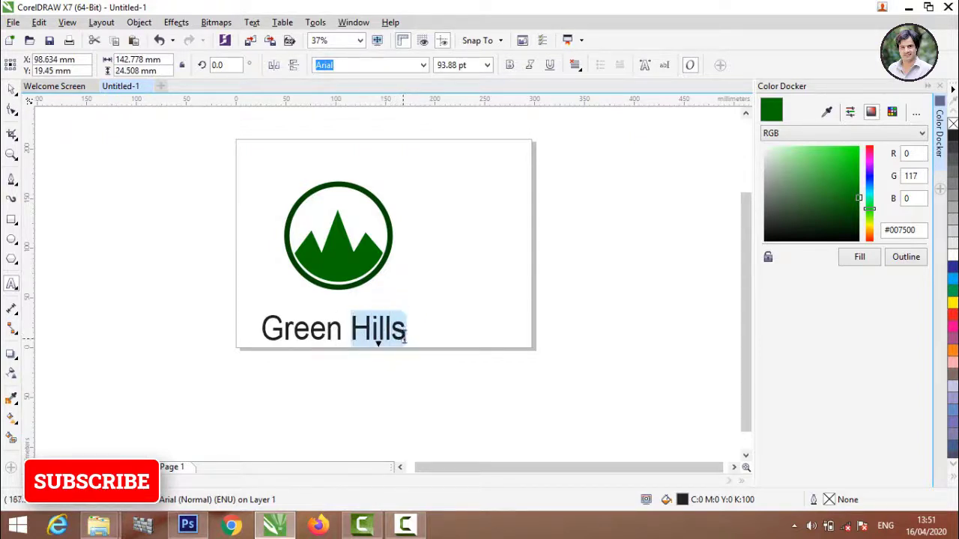
pyautogui.click(405, 336)
pyautogui.moveTo(407, 335); pyautogui.dragTo(273, 337)
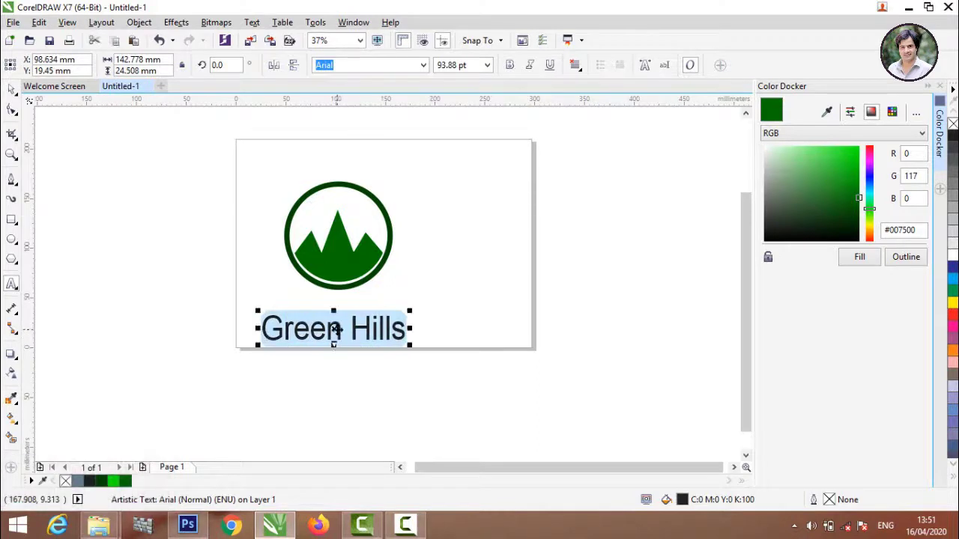
pyautogui.moveTo(335, 329); pyautogui.dragTo(192, 243)
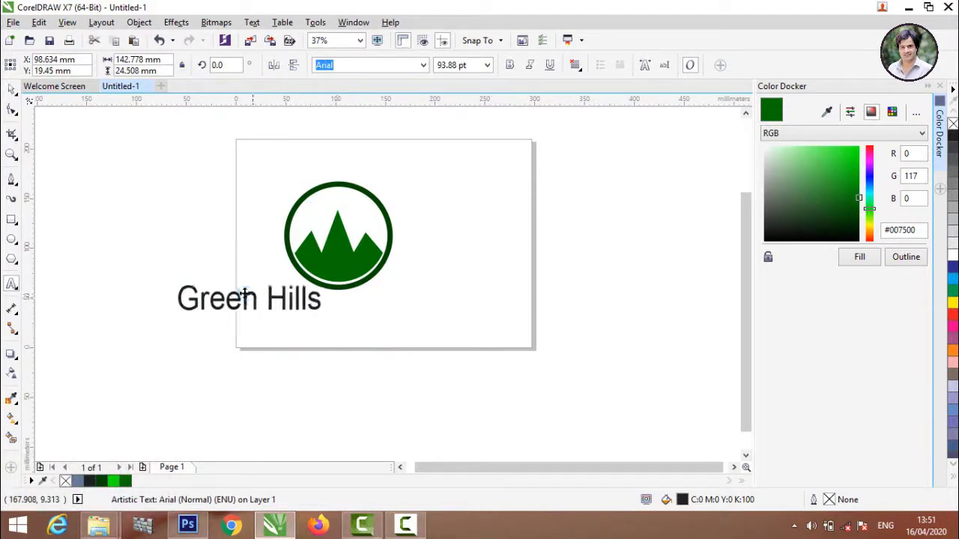
pyautogui.click(423, 65)
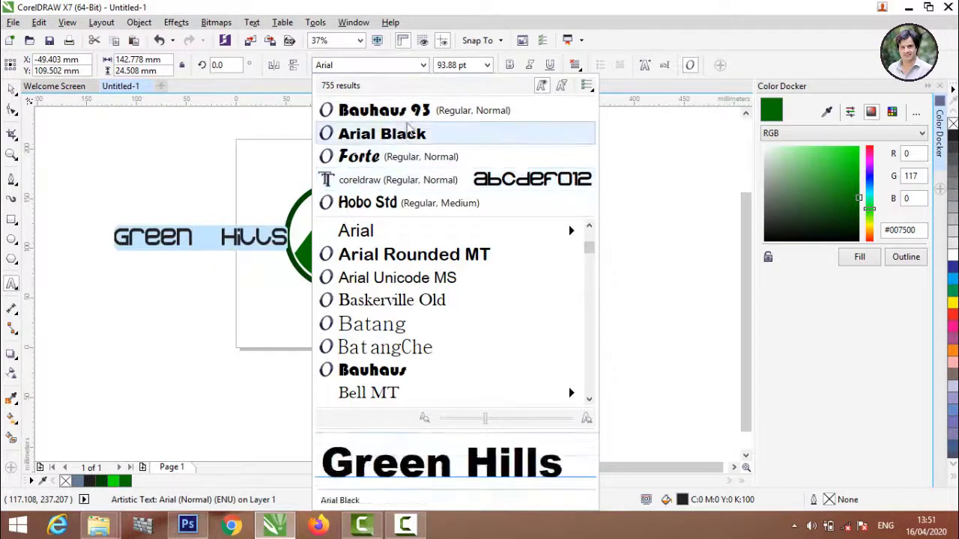
# Set the Green Hills text in Bauhaus 93 and centre it beneath the ring logo.
pyautogui.click(405, 110)
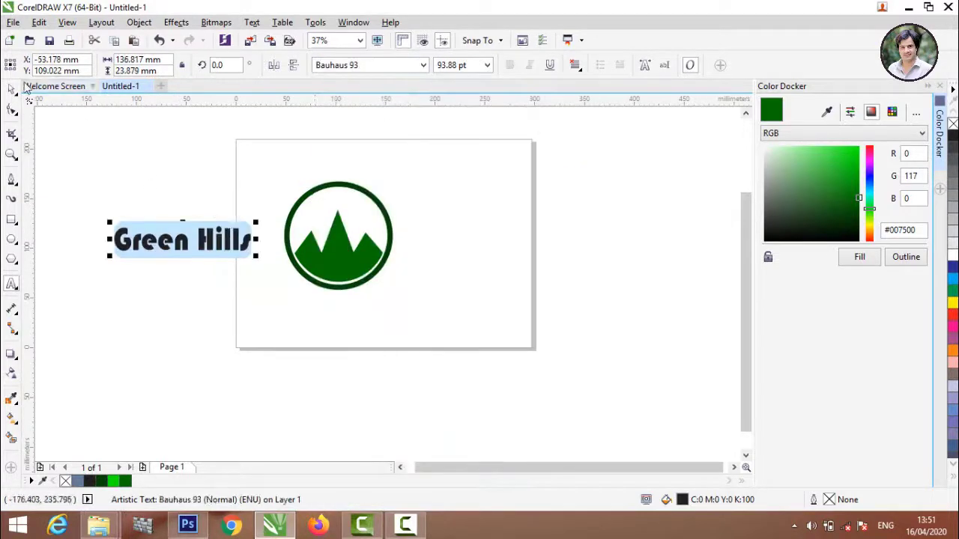
pyautogui.click(12, 88)
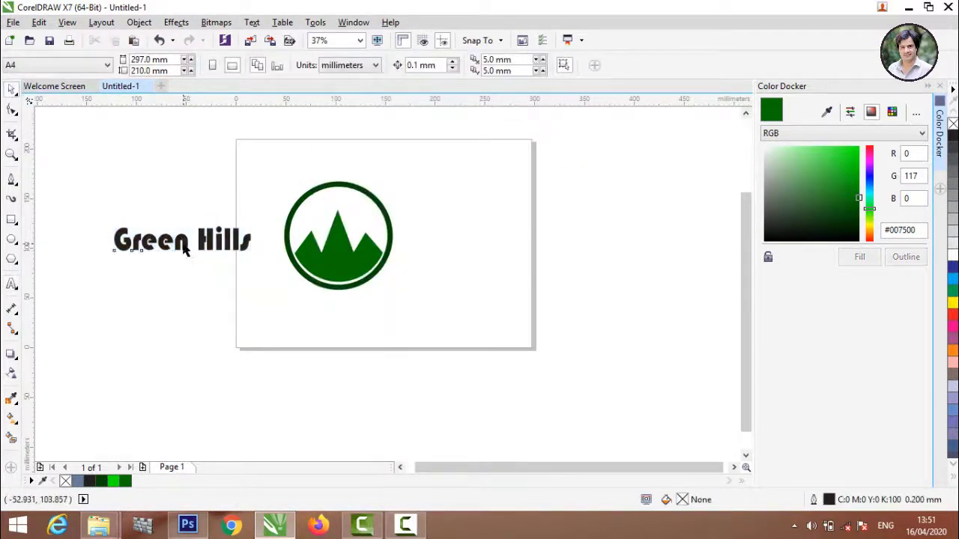
pyautogui.moveTo(187, 251)
pyautogui.mouseDown()
pyautogui.moveTo(320, 325)
pyautogui.moveTo(345, 321)
pyautogui.mouseUp()
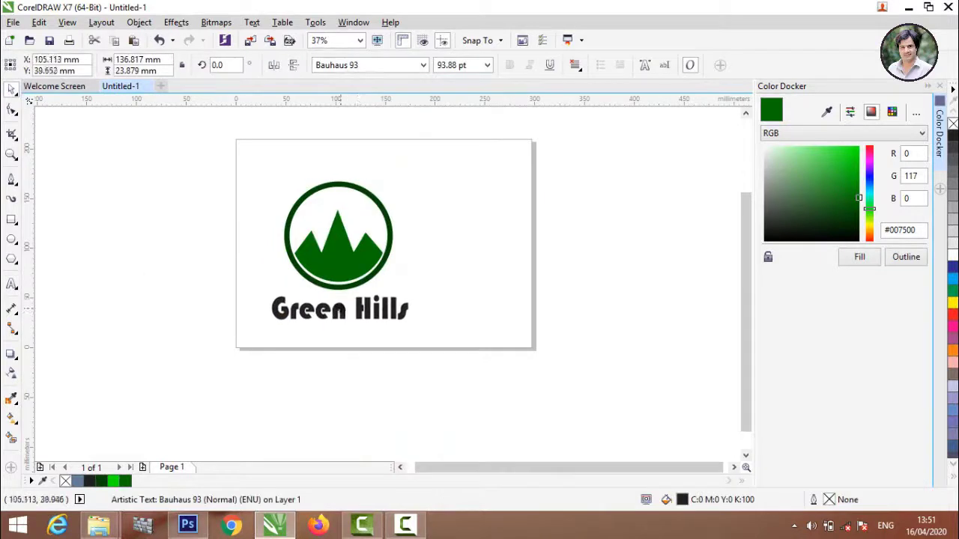
pyautogui.moveTo(258, 139); pyautogui.dragTo(487, 390)
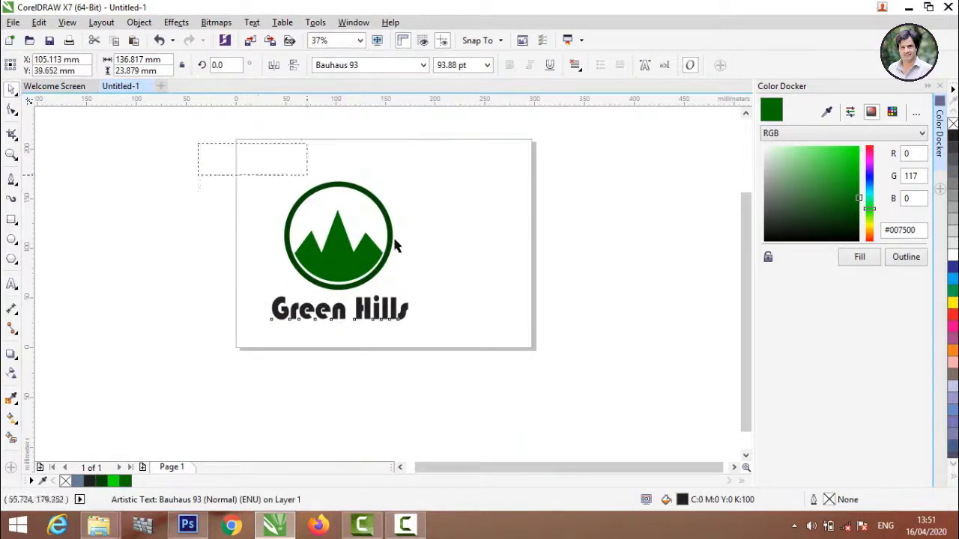
pyautogui.click(487, 390)
pyautogui.scroll(2, 371, 319)
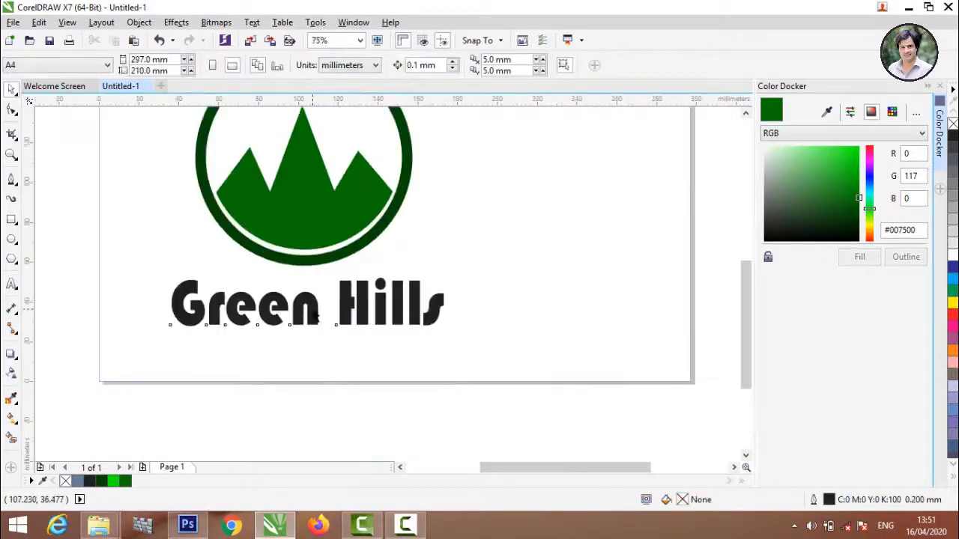
pyautogui.moveTo(316, 317); pyautogui.dragTo(313, 318)
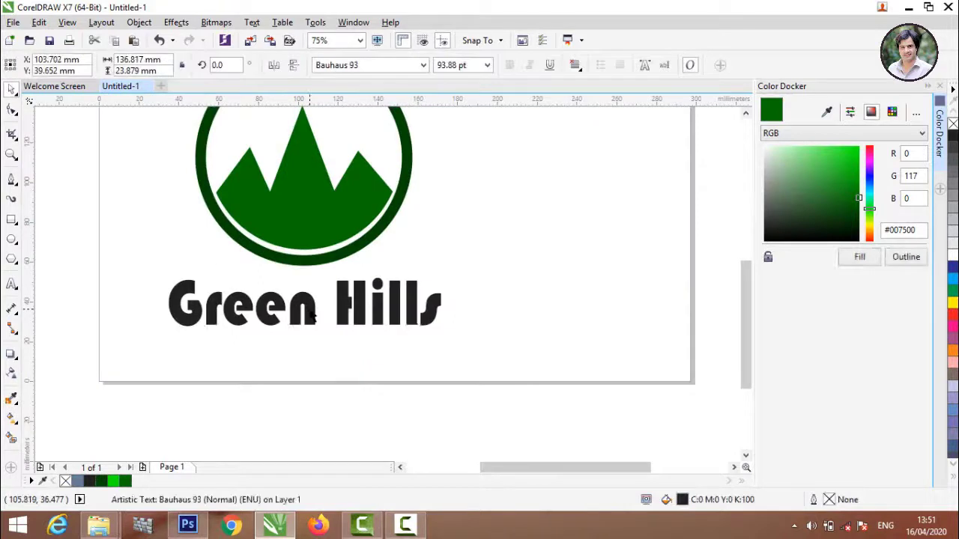
pyautogui.click(333, 405)
# Fill the Green Hills text with the ring's dark green #004A00, sampled with the eyedropper.
pyautogui.click(350, 309)
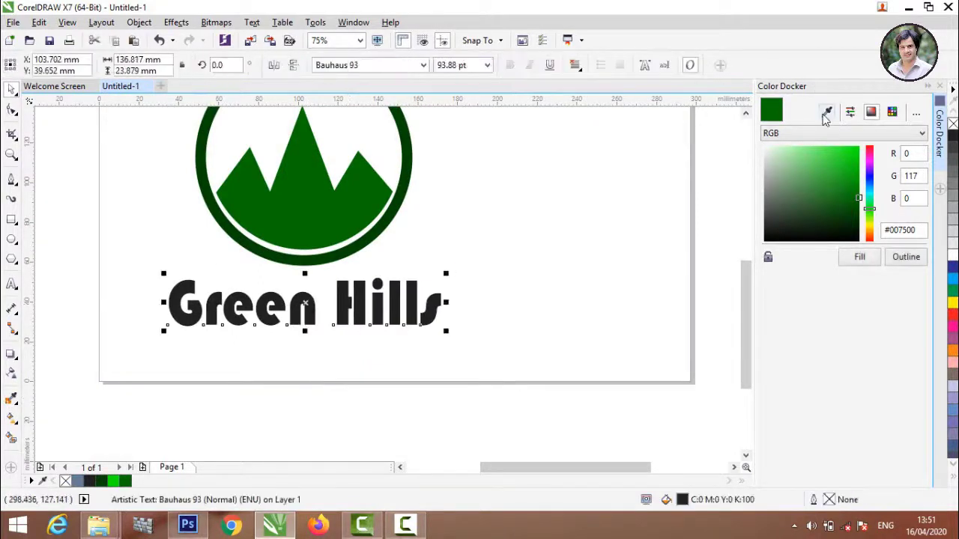
pyautogui.click(826, 112)
pyautogui.click(402, 201)
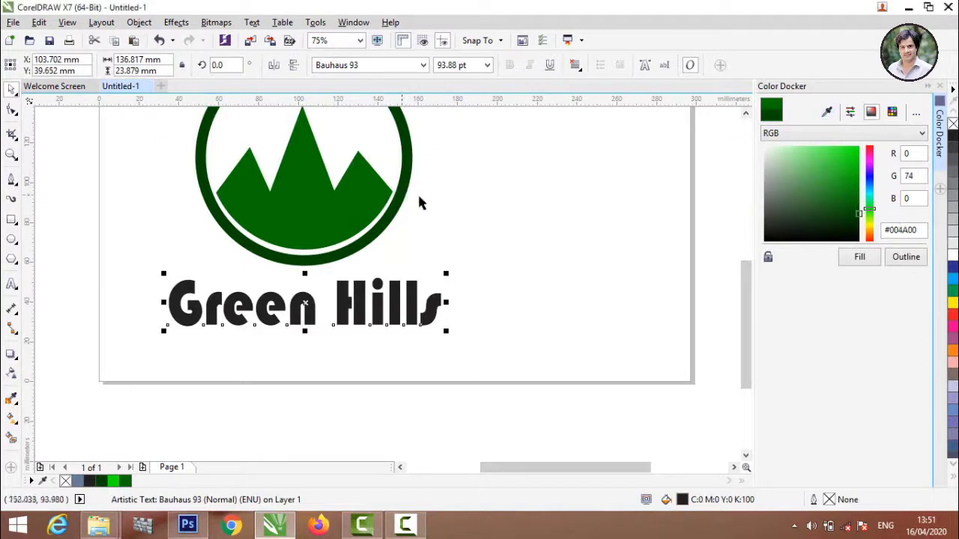
pyautogui.click(584, 279)
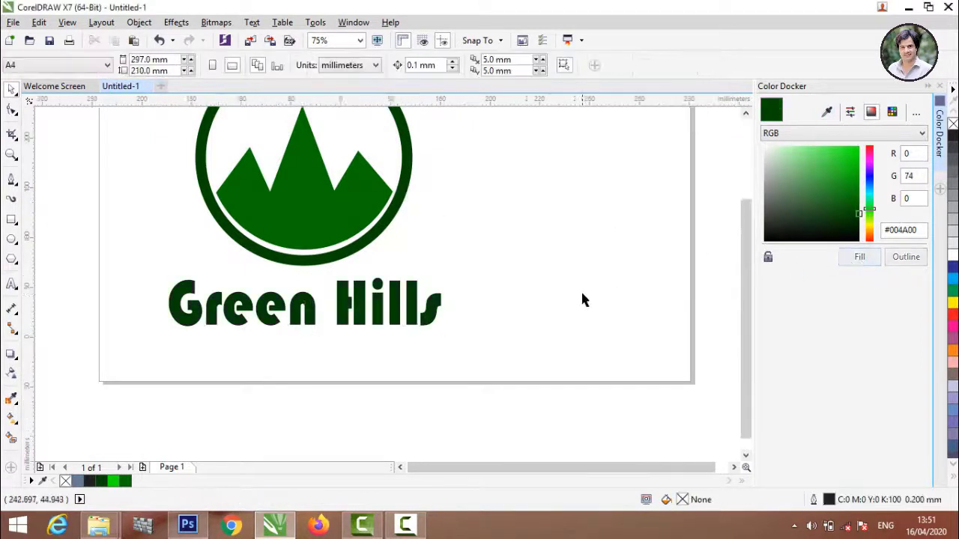
pyautogui.scroll(-1, 581, 290)
# Group the ring and Green Hills text into one logo and shift it left.
pyautogui.moveTo(530, 266); pyautogui.dragTo(606, 396)
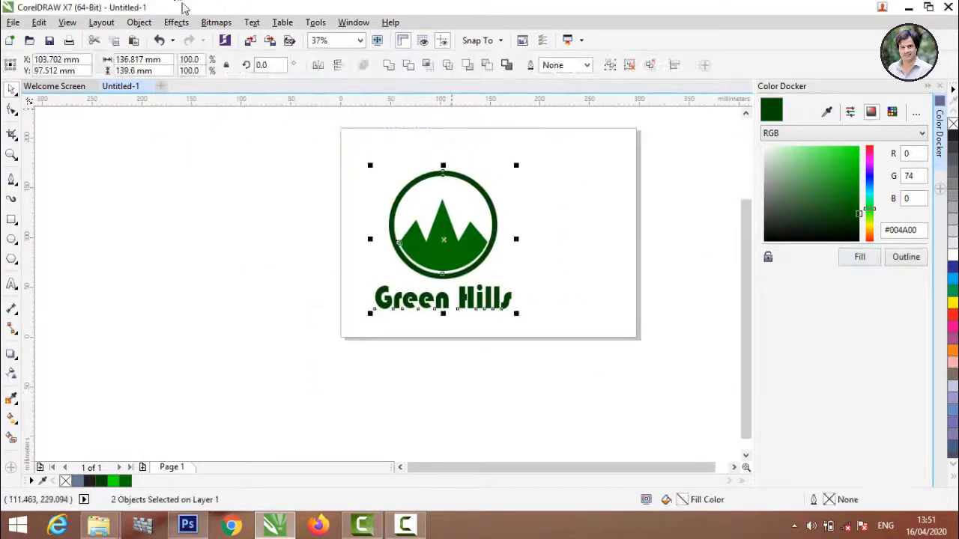
pyautogui.click(610, 65)
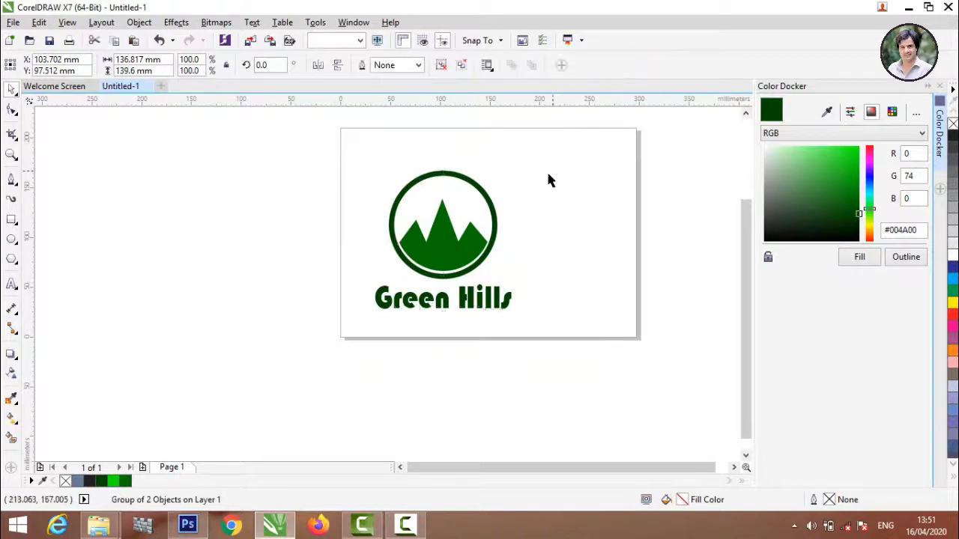
pyautogui.click(546, 169)
pyautogui.moveTo(443, 225); pyautogui.dragTo(353, 227)
pyautogui.click(599, 295)
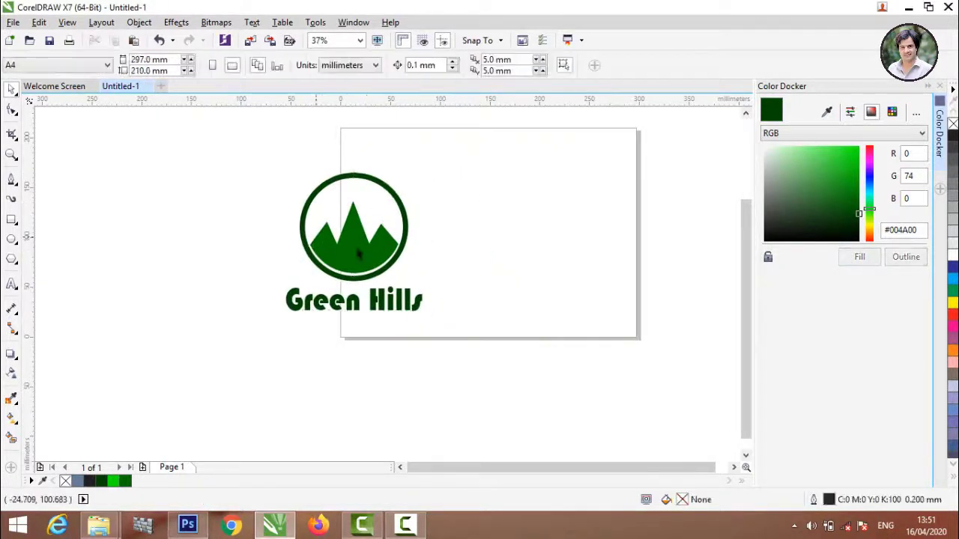
pyautogui.click(367, 255)
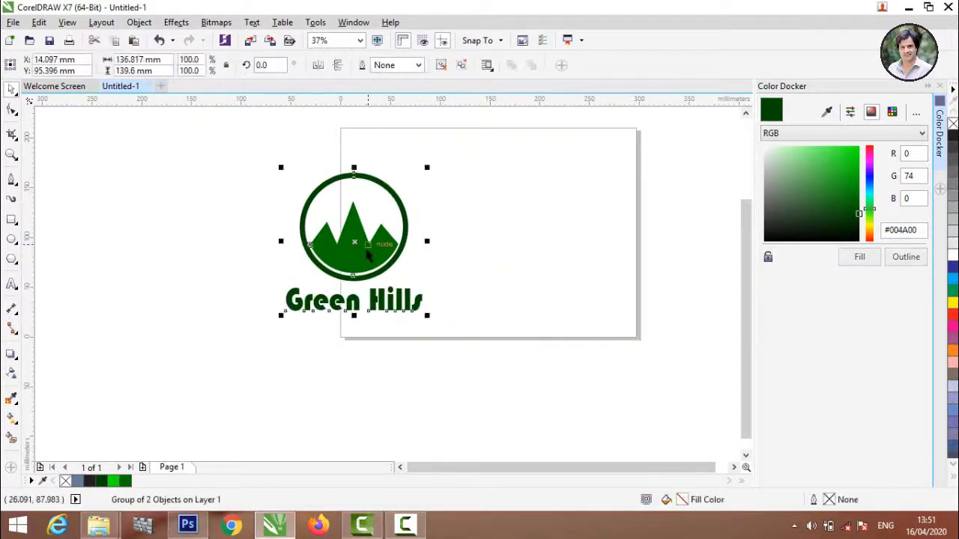
# Export the selected logo as a PNG to the Desktop.
pyautogui.click(12, 22)
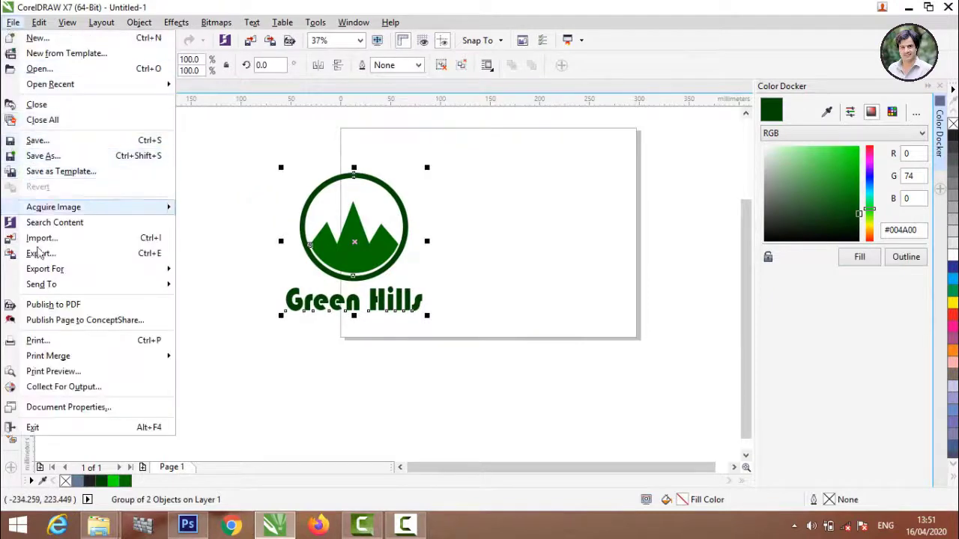
pyautogui.click(40, 255)
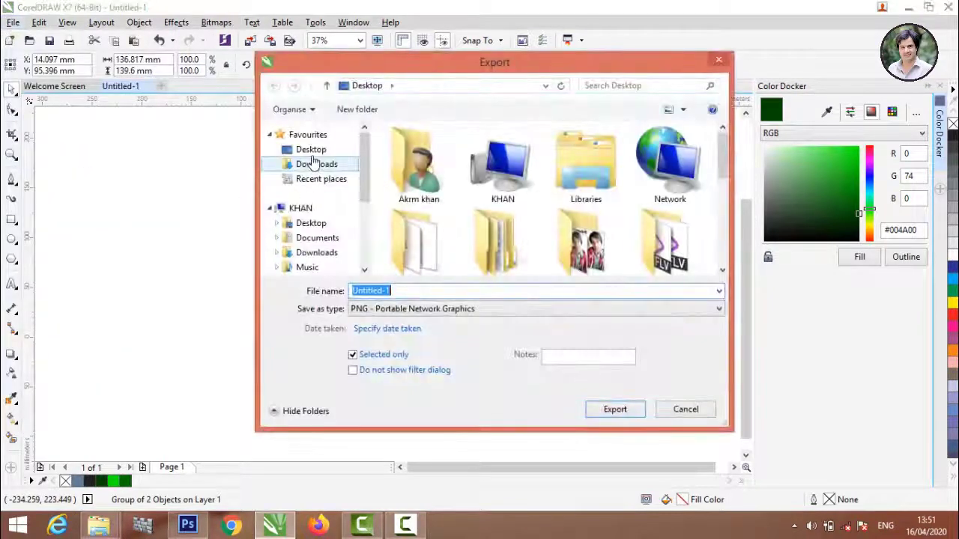
pyautogui.click(398, 291)
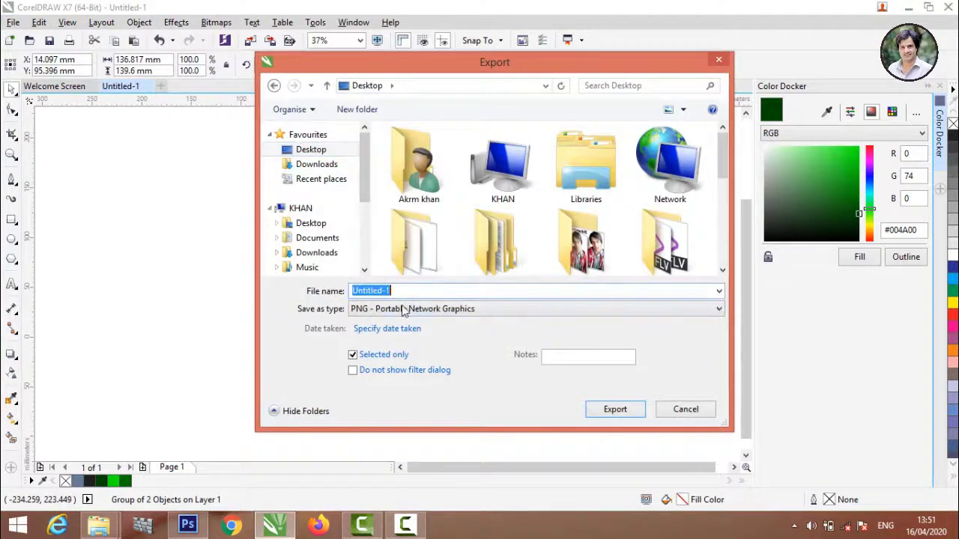
pyautogui.click(402, 309)
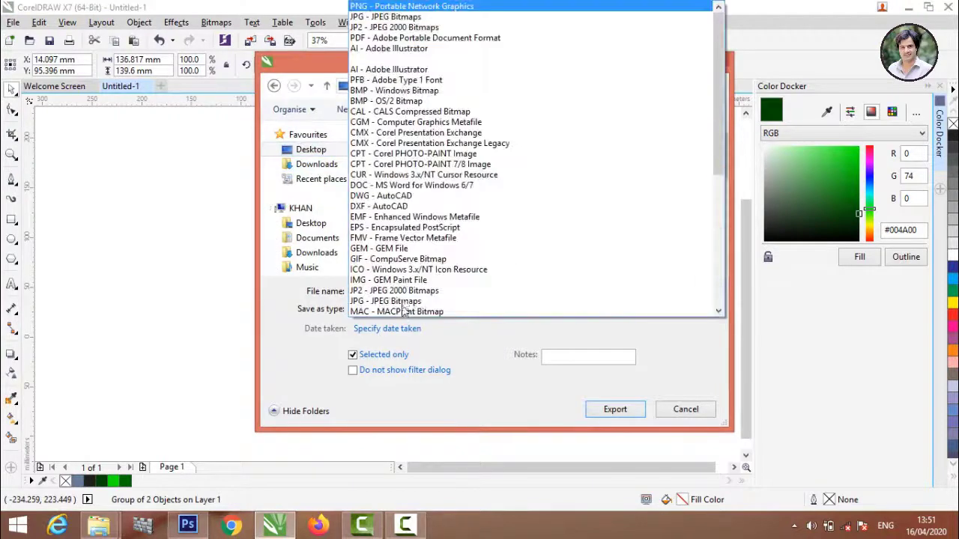
pyautogui.click(413, 6)
pyautogui.click(633, 410)
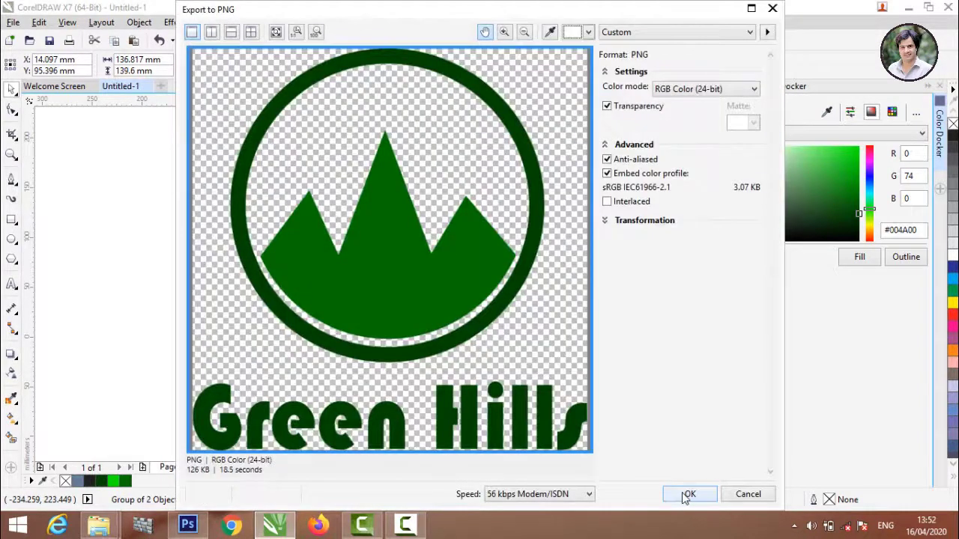
pyautogui.click(686, 494)
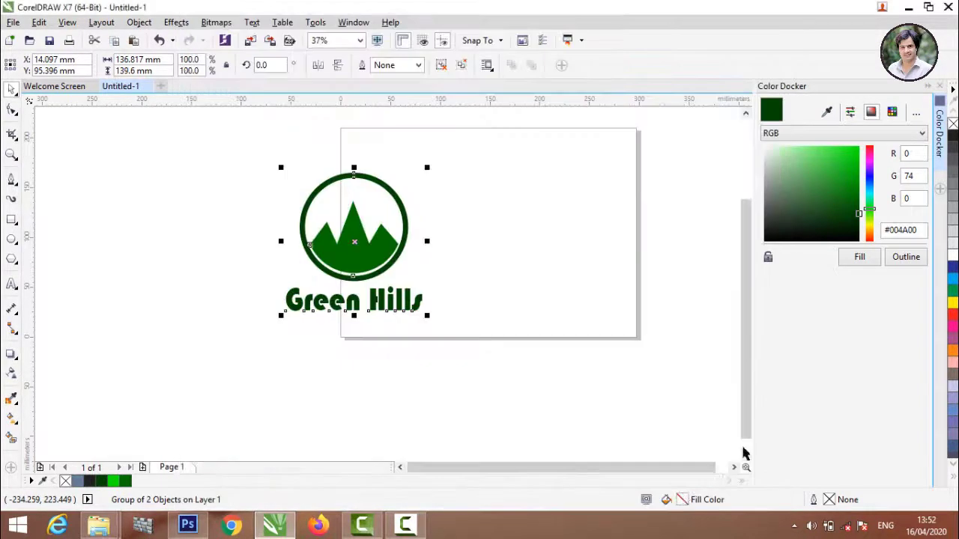
# Refresh the desktop and open the '3d glass window logo mockup' PSD in Photoshop.
pyautogui.click(908, 8)
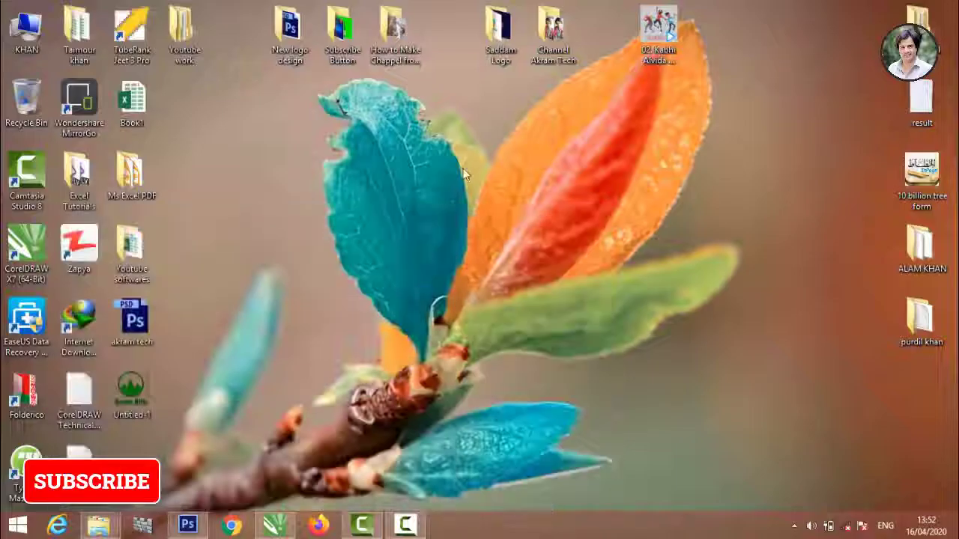
pyautogui.rightClick(463, 168)
pyautogui.click(508, 207)
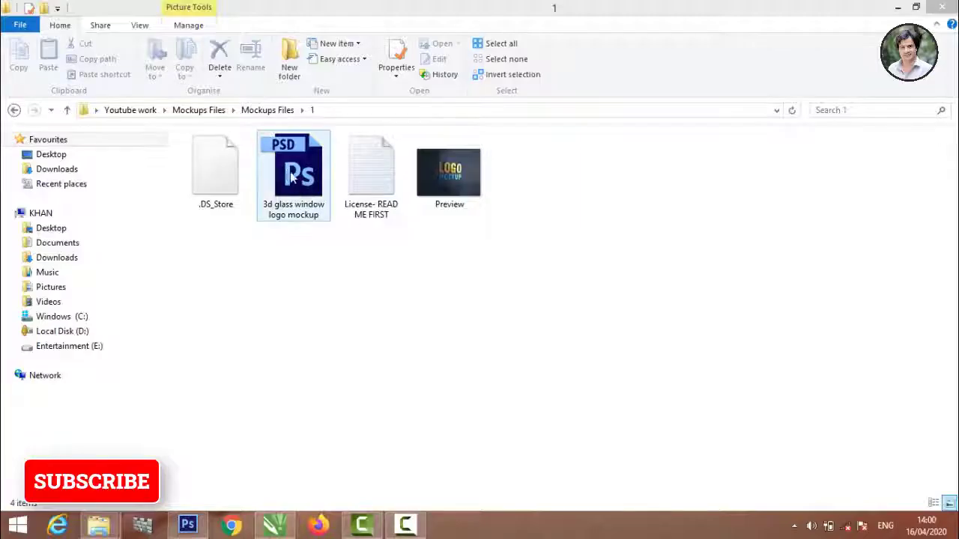
pyautogui.doubleClick(292, 176)
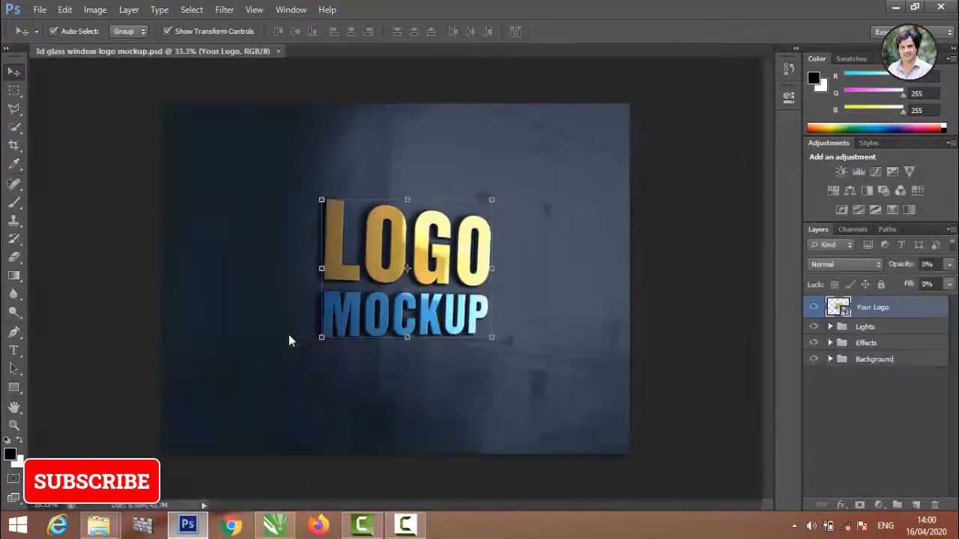
# Open the Your Logo smart object and place the exported Green Hills PNG into it.
pyautogui.doubleClick(838, 307)
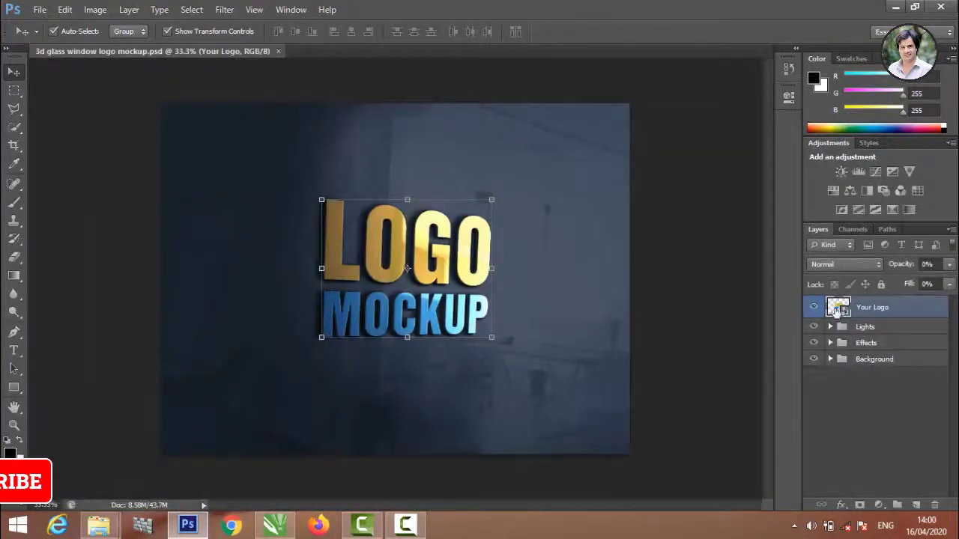
pyautogui.click(483, 216)
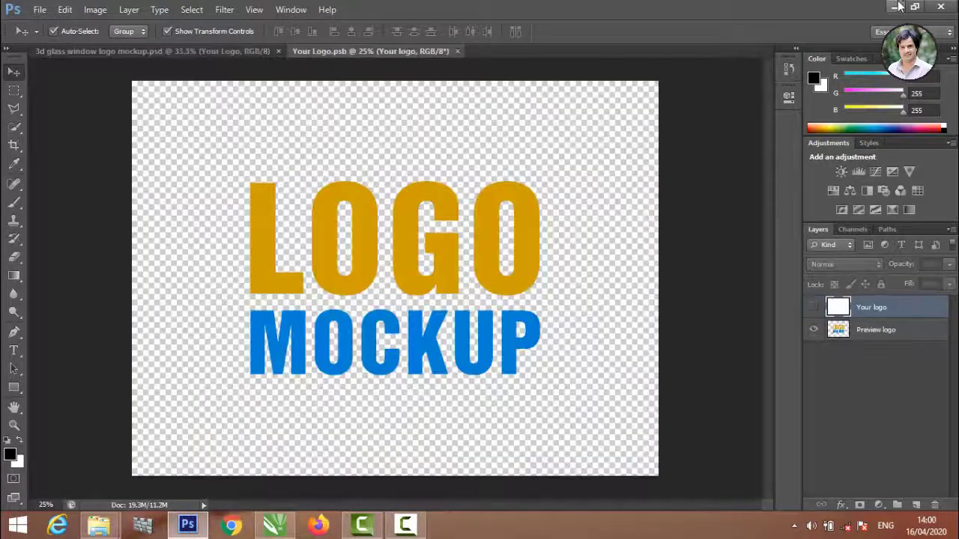
pyautogui.click(896, 6)
pyautogui.click(897, 6)
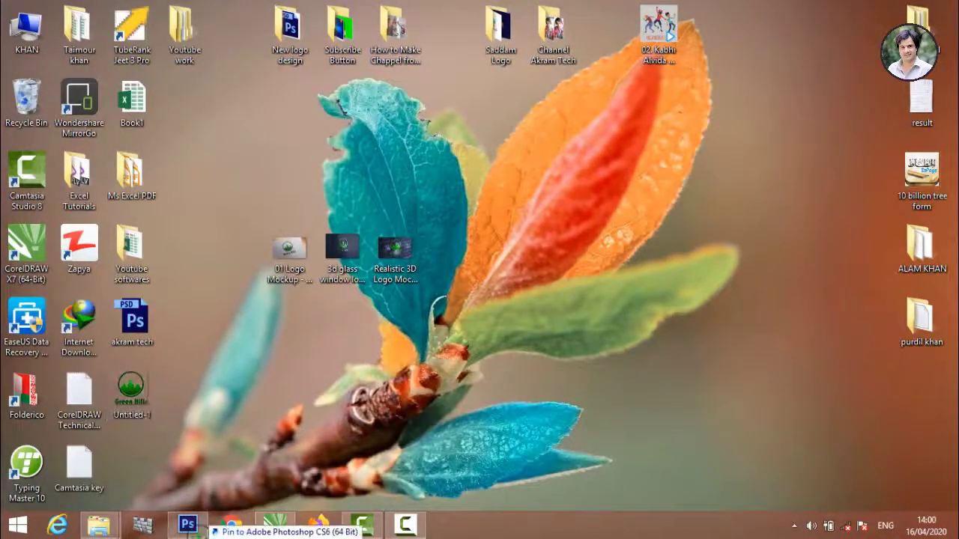
pyautogui.click(188, 525)
pyautogui.moveTo(313, 237); pyautogui.dragTo(313, 238)
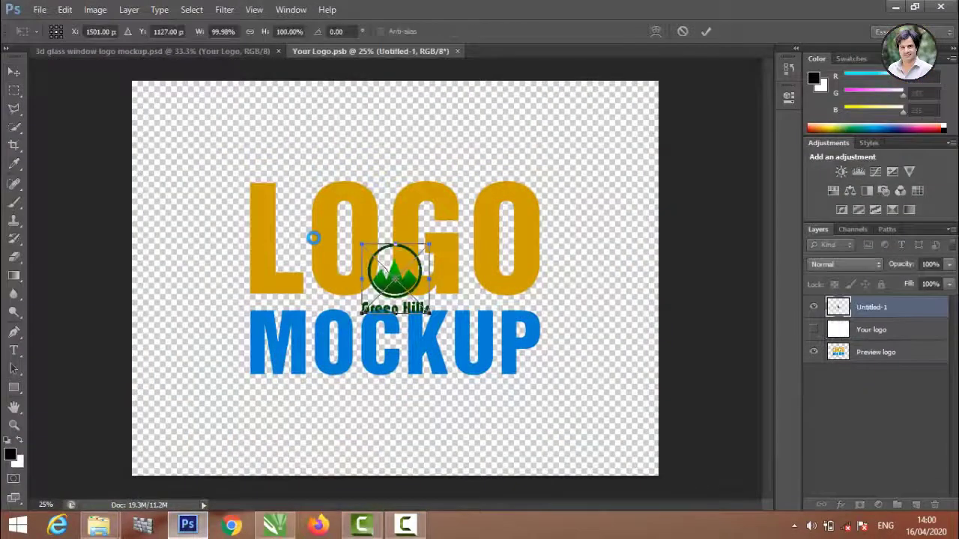
pyautogui.click(706, 32)
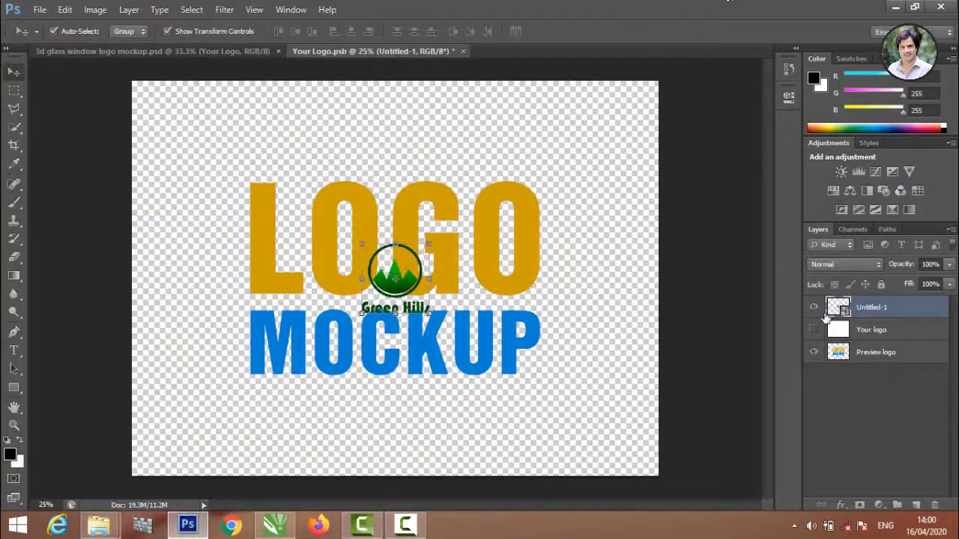
# Delete the Preview logo layer from the smart object.
pyautogui.click(866, 355)
pyautogui.rightClick(839, 355)
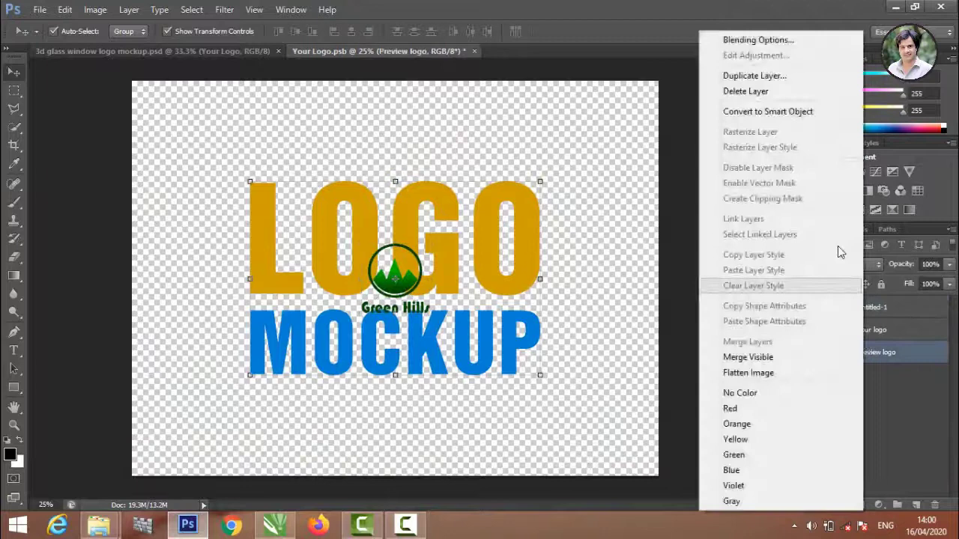
pyautogui.click(774, 92)
pyautogui.click(393, 188)
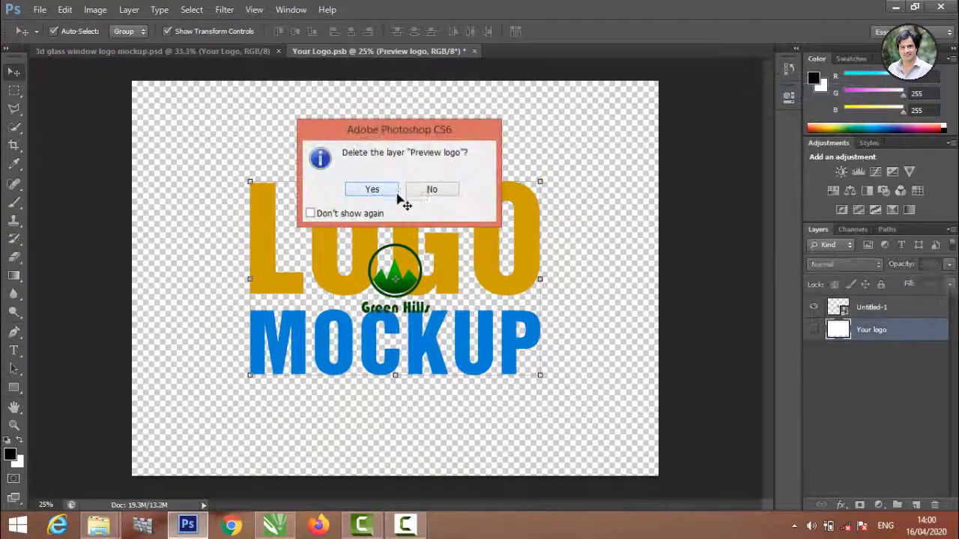
# Enlarge the Green Hills logo to about 400%, then close and save the smart object.
pyautogui.click(408, 281)
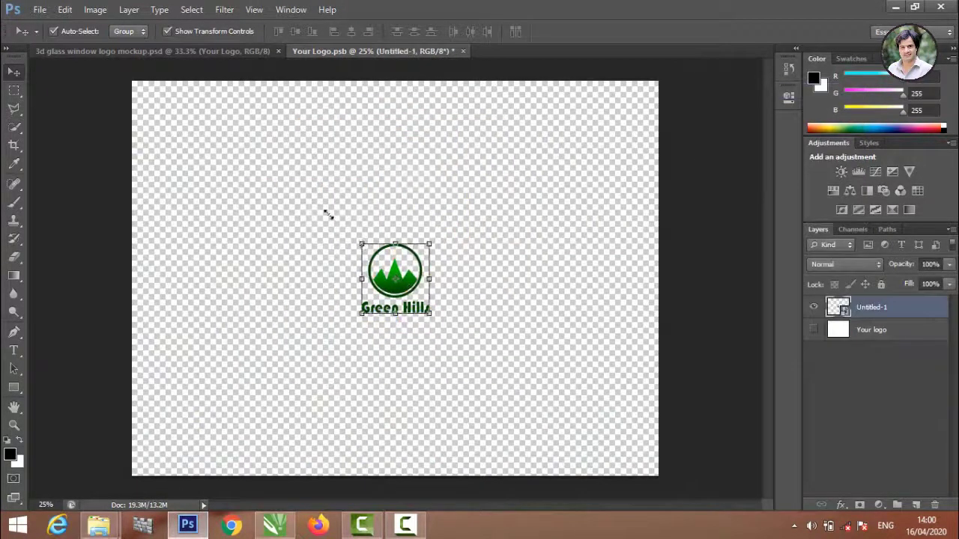
pyautogui.moveTo(361, 243); pyautogui.dragTo(236, 131)
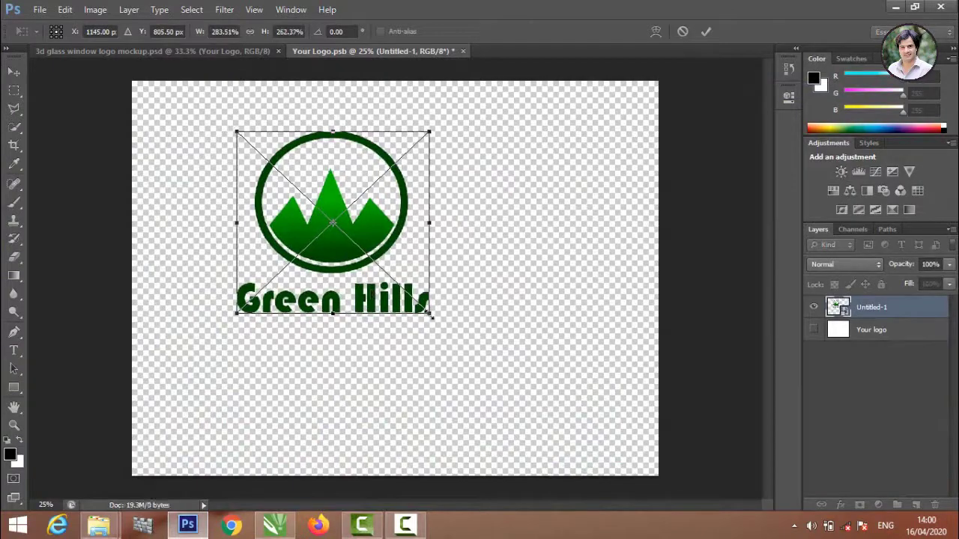
pyautogui.moveTo(431, 315); pyautogui.dragTo(510, 407)
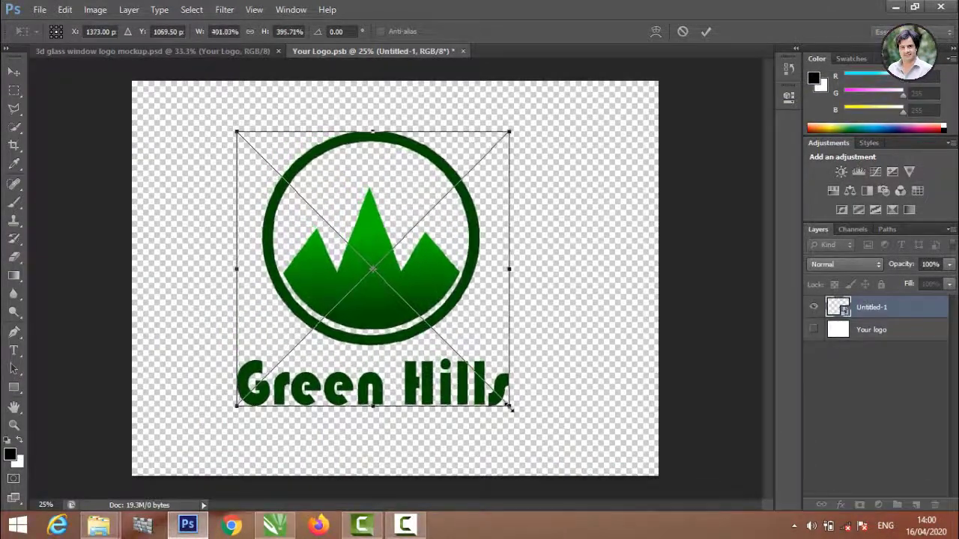
pyautogui.click(704, 32)
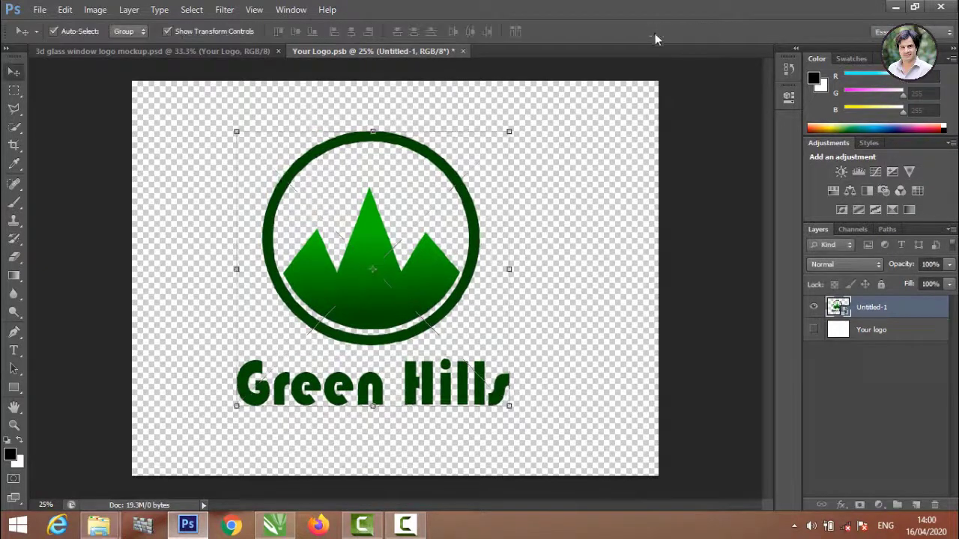
pyautogui.click(465, 51)
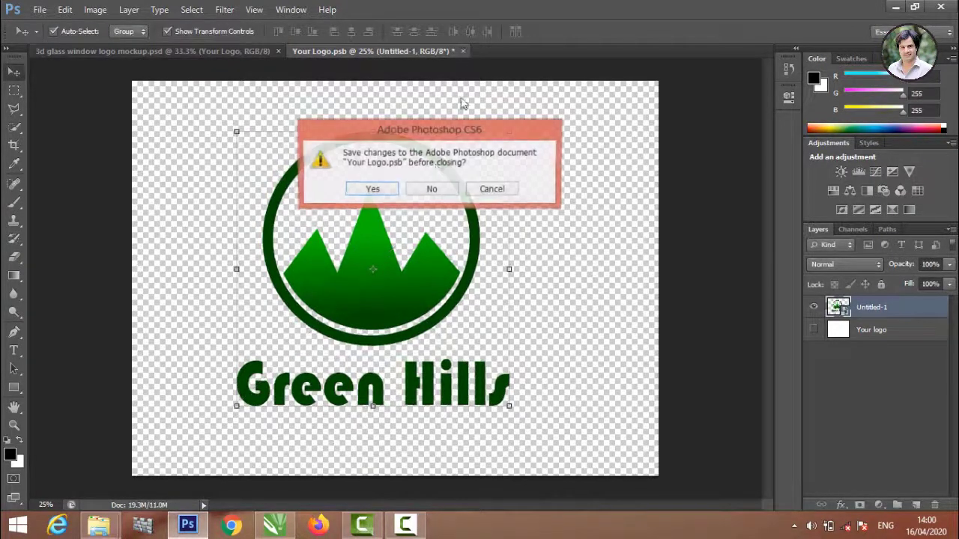
pyautogui.click(385, 191)
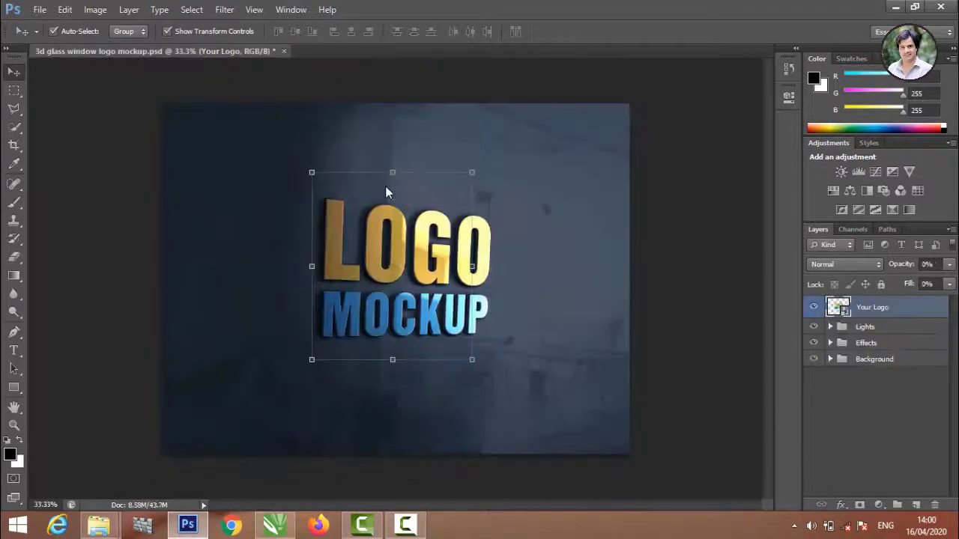
# Deselect to view the Green Hills logo rendered on the glass-window wall mockup.
pyautogui.click(682, 239)
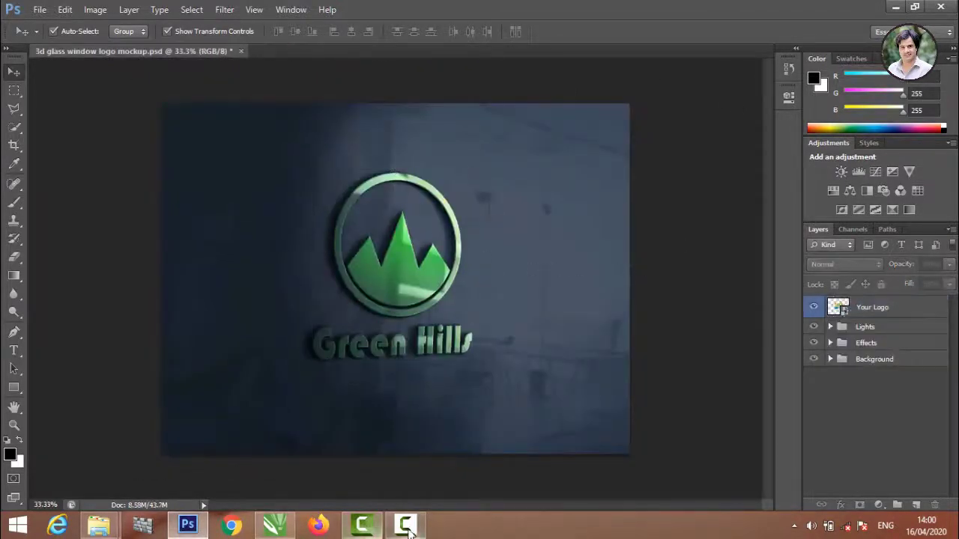